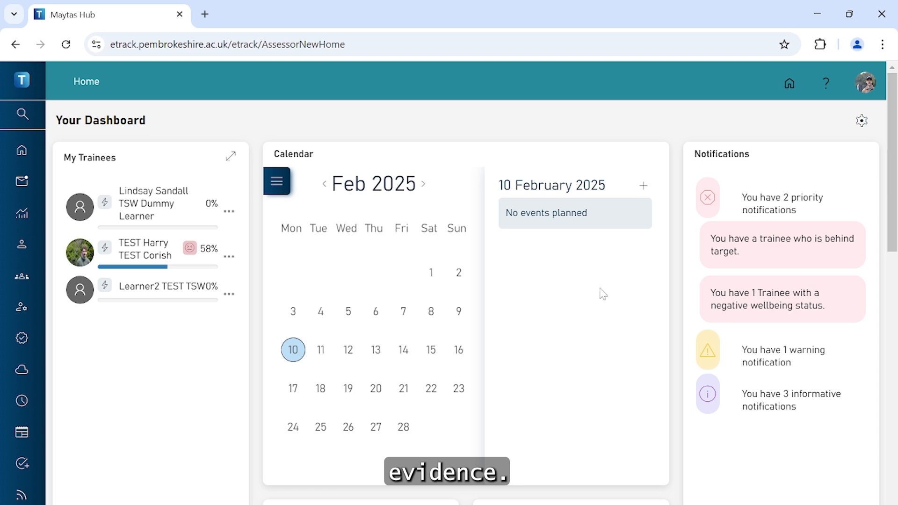
- Open AoN Task 1 (5).zip from the first listed trainee's files awaiting assessment
mouse_move(18, 192)
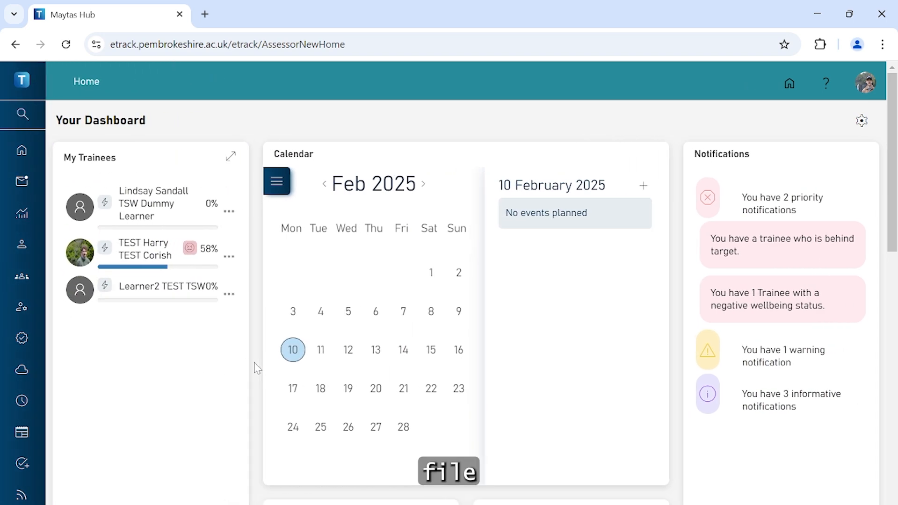
scroll(517, 403, down, 7)
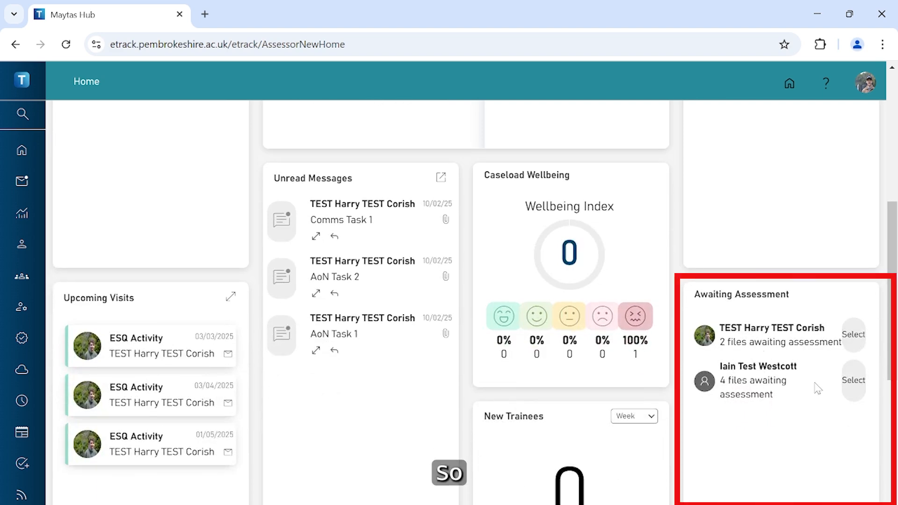
click(853, 334)
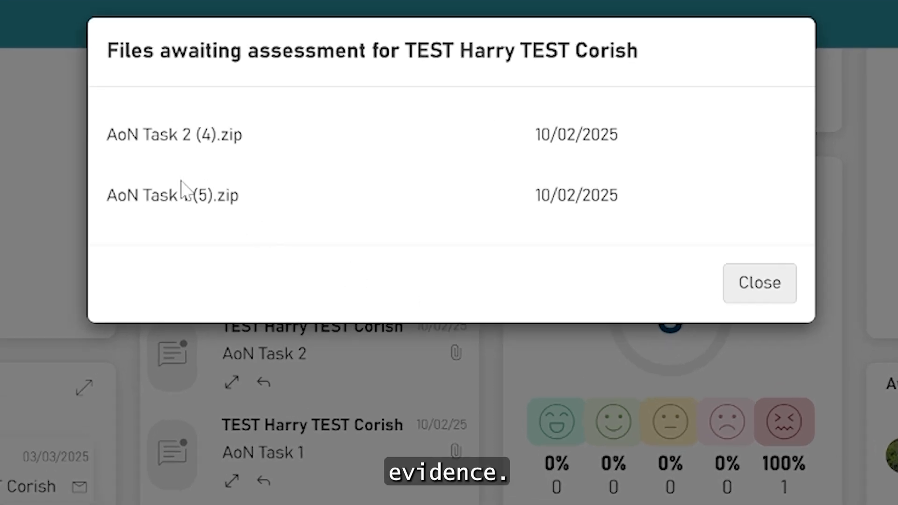
click(182, 206)
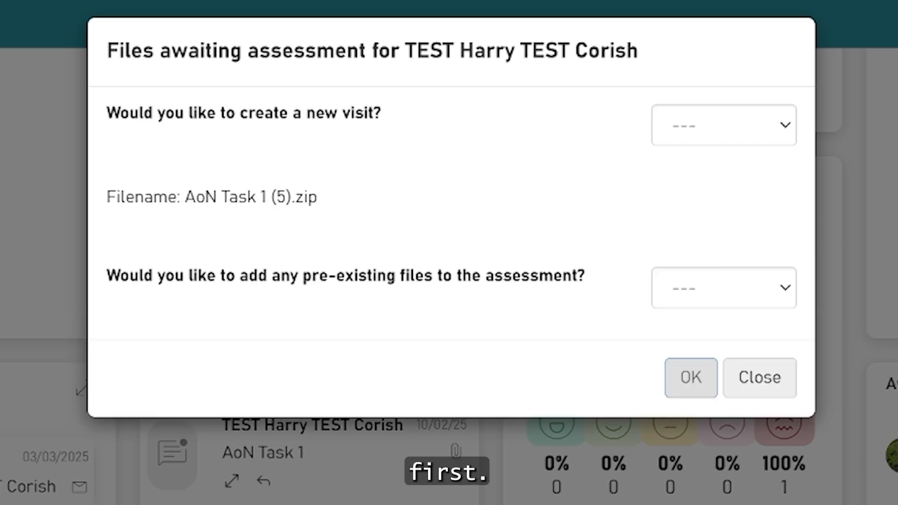
- Answer No to creating a new visit and No to adding pre-existing files, and confirm the choices for AoN Task 1 (5).zip
click(780, 132)
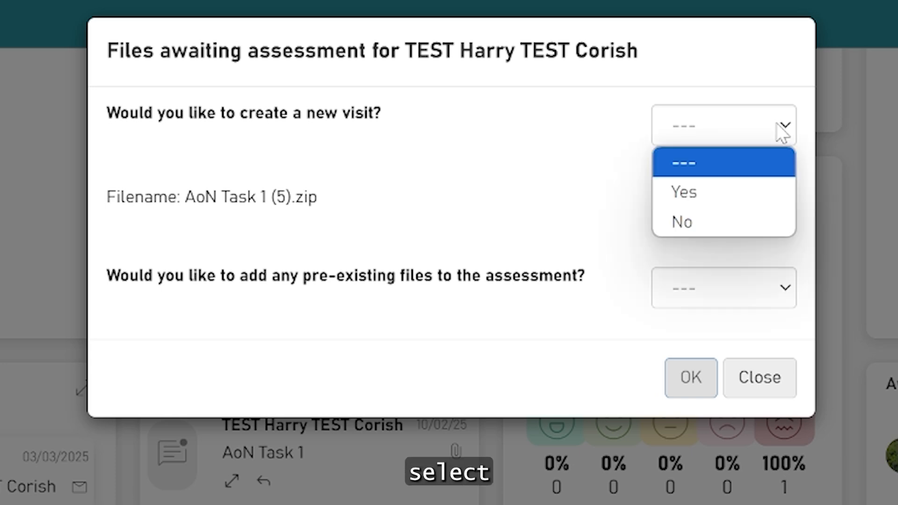
click(715, 223)
click(795, 285)
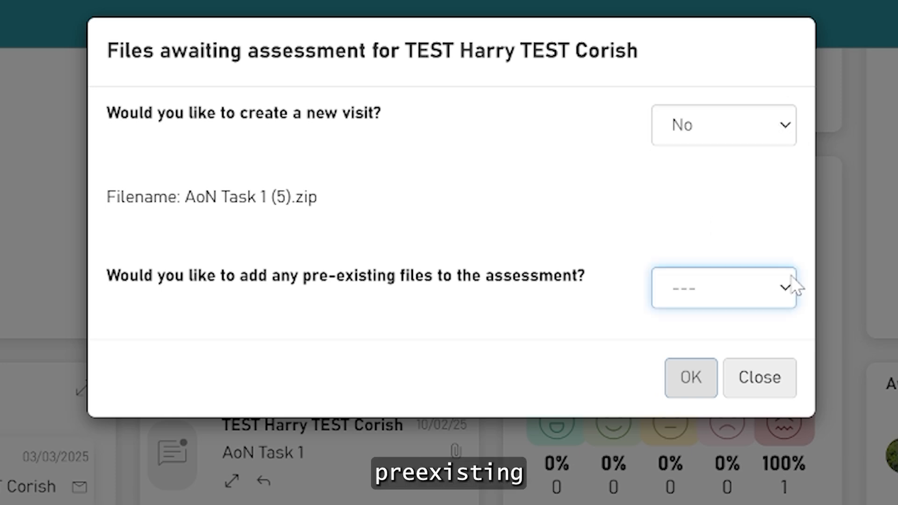
click(795, 285)
click(693, 388)
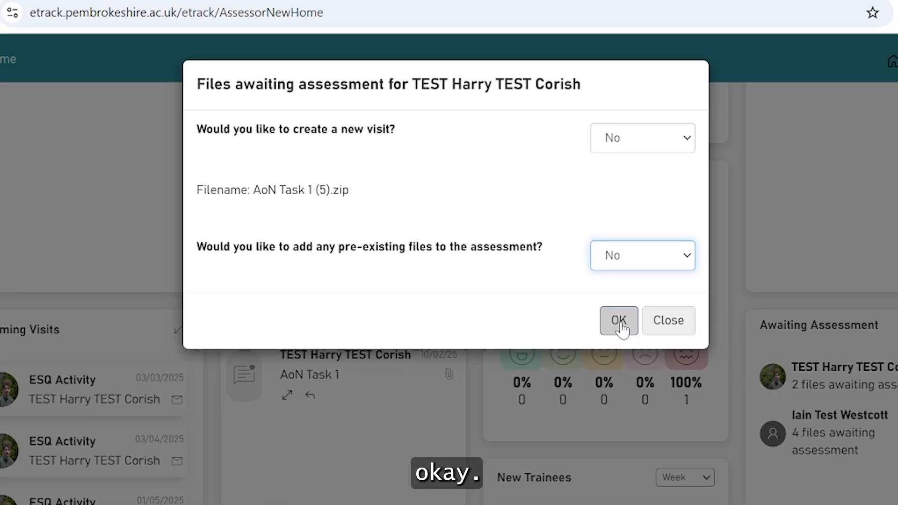
click(691, 388)
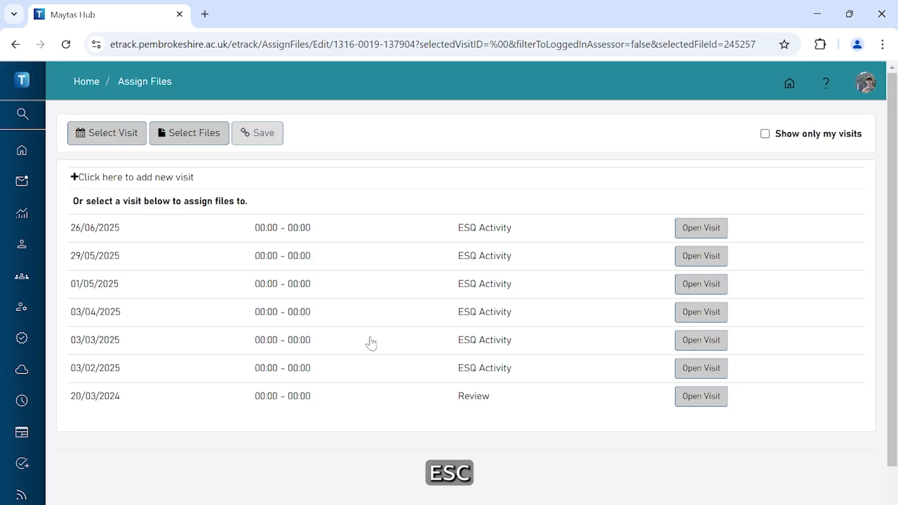
- Assign AoN Task 1 (5).zip to the 03/03/2025 ESQ Activity visit, downloading the file for marking before saving the assignment
click(99, 345)
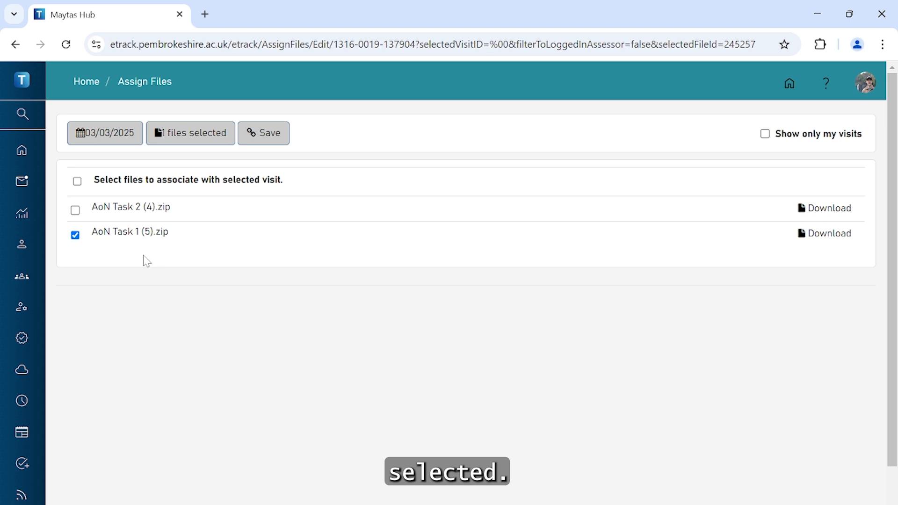
click(830, 241)
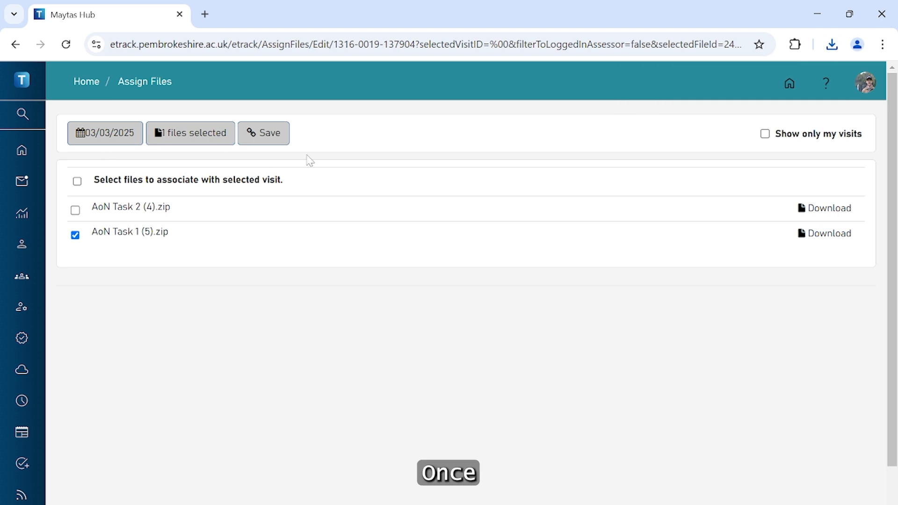
click(263, 135)
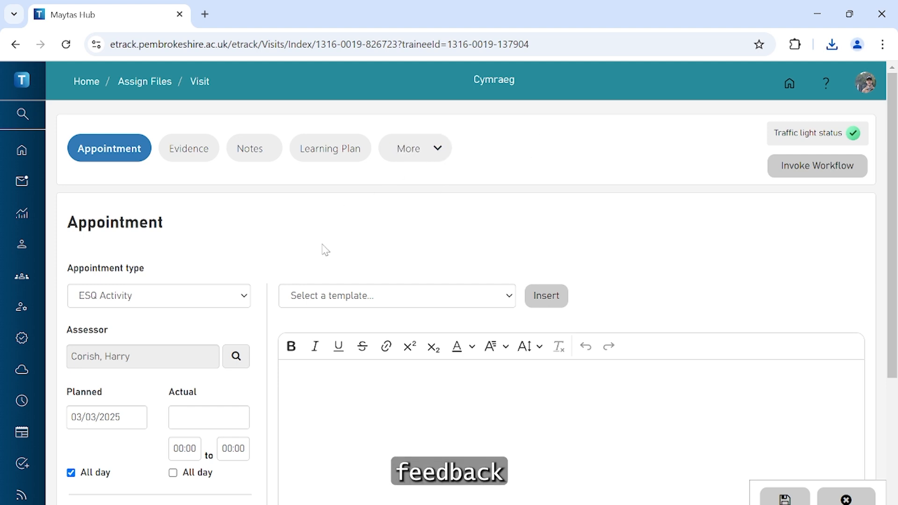
- Save a Review Feedback note on the visit praising Learner A's 95% in AoN Task 1 and asking them to complete AoN Task 2
click(259, 158)
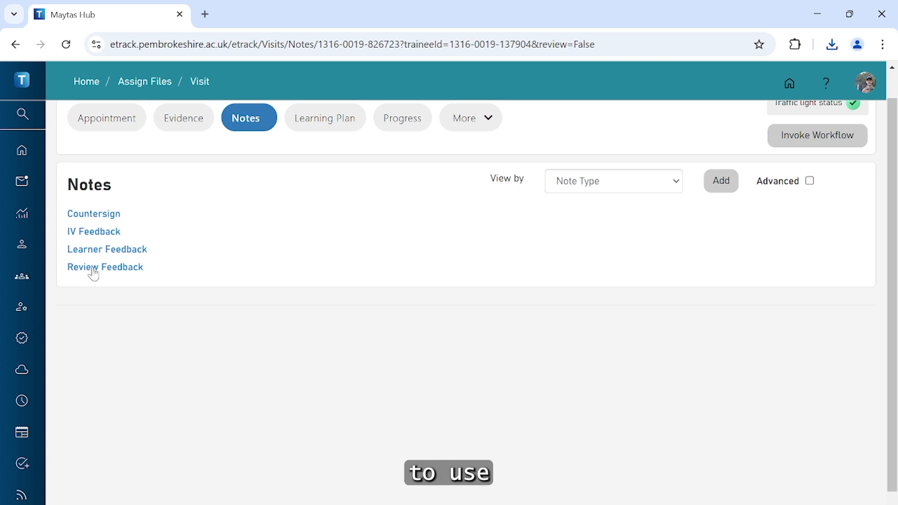
click(93, 276)
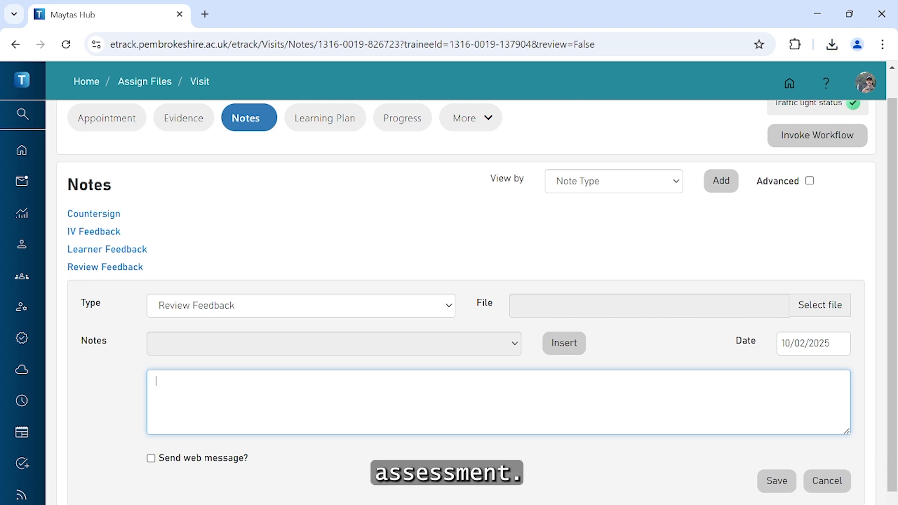
text(Well)
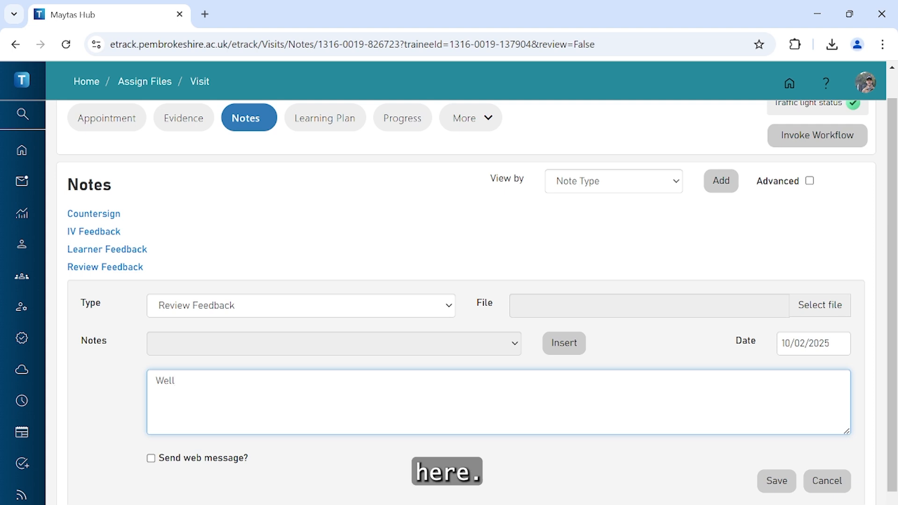
text( done Learner A, you have)
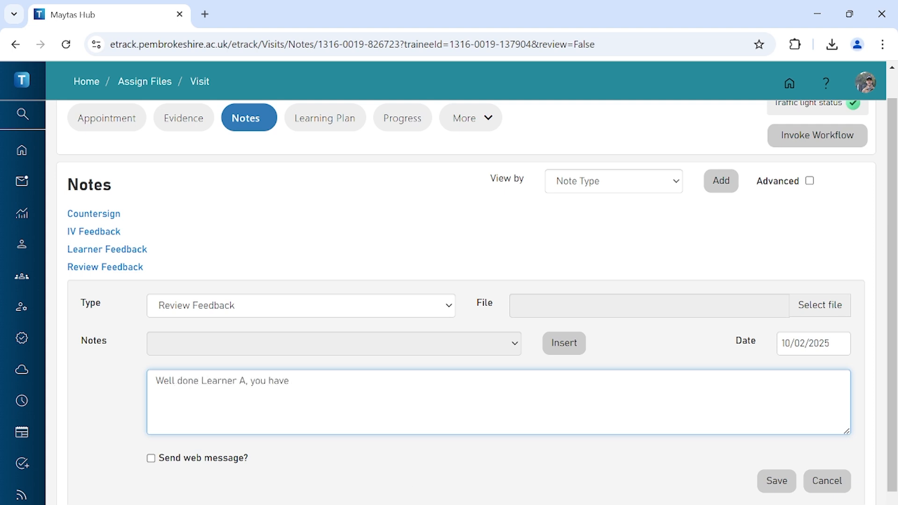
text( come o)
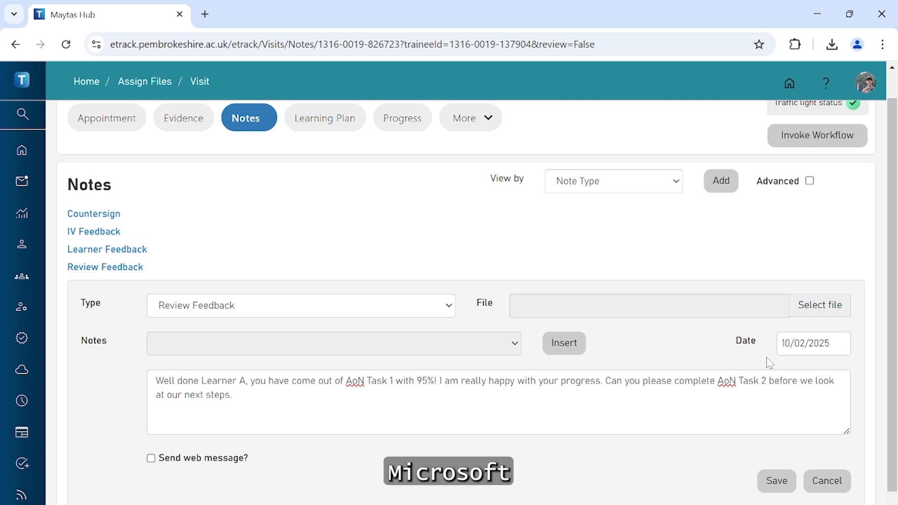
click(774, 486)
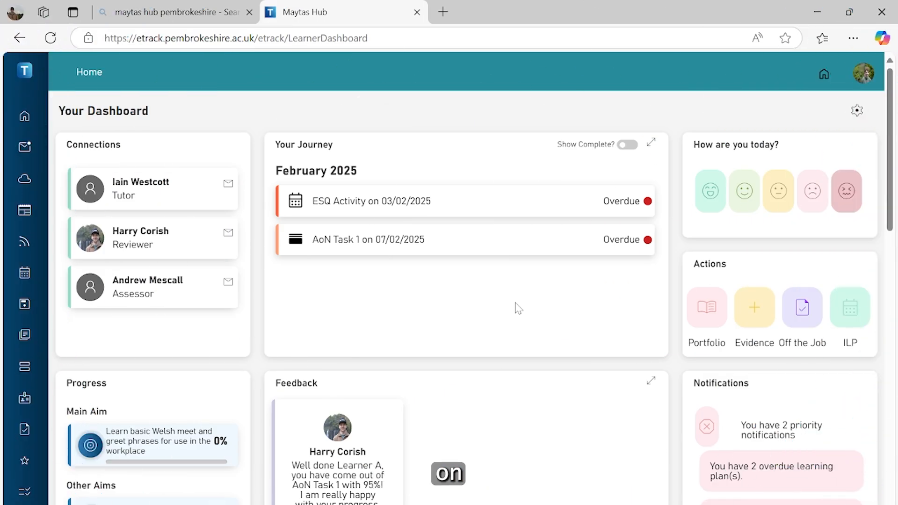
- In the learner's account, open the assessor's feedback from the dashboard to read it, and return to the dashboard, dismissing the skill scan request
scroll(516, 307, down, 4)
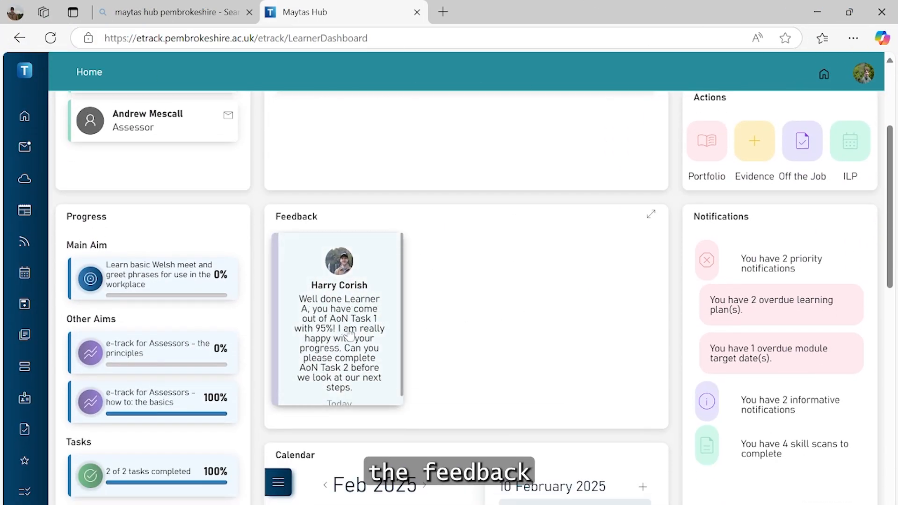
scroll(353, 336, down, 1)
scroll(353, 336, up, 1)
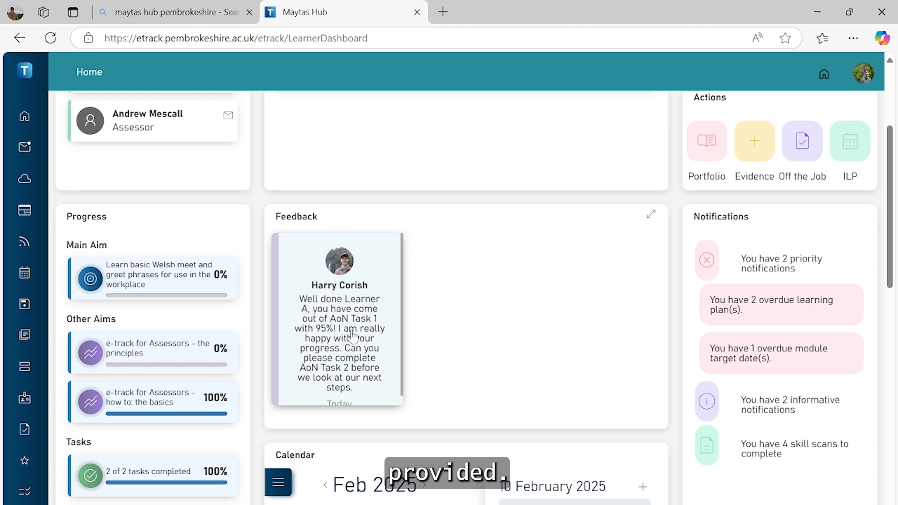
click(353, 336)
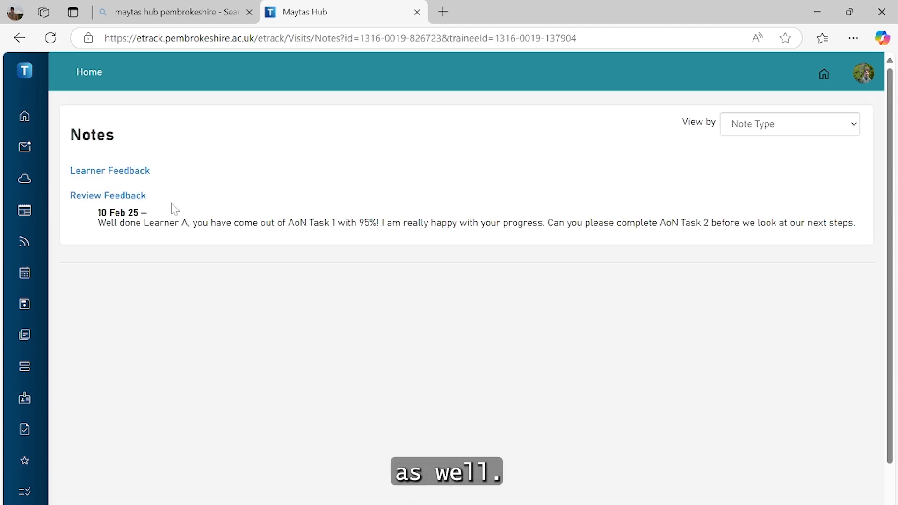
click(66, 115)
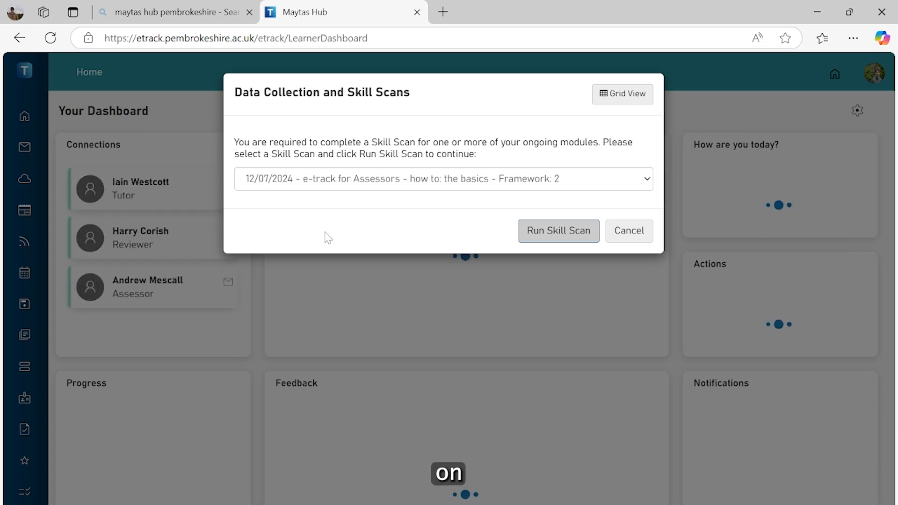
click(629, 231)
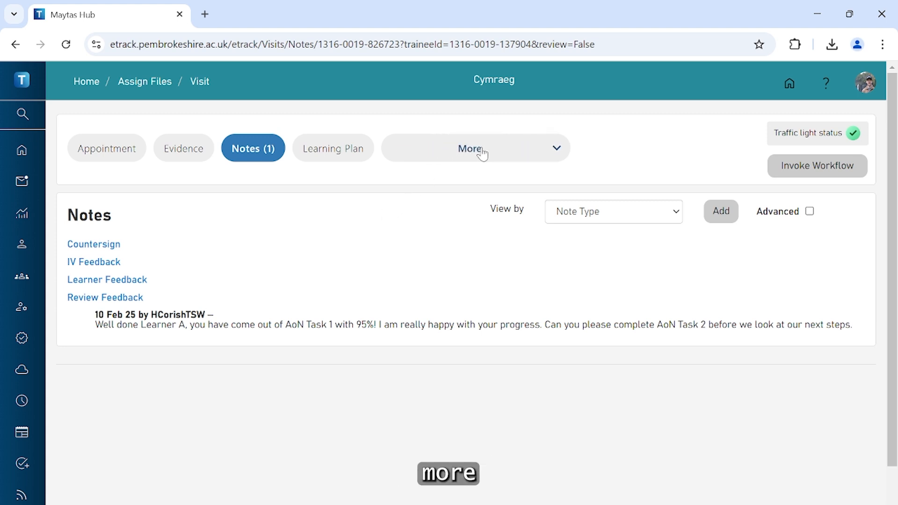
- Back in the assessor's visit, mark AoN Task 1 under Framework 1 as complete in the visit's tasks
click(481, 155)
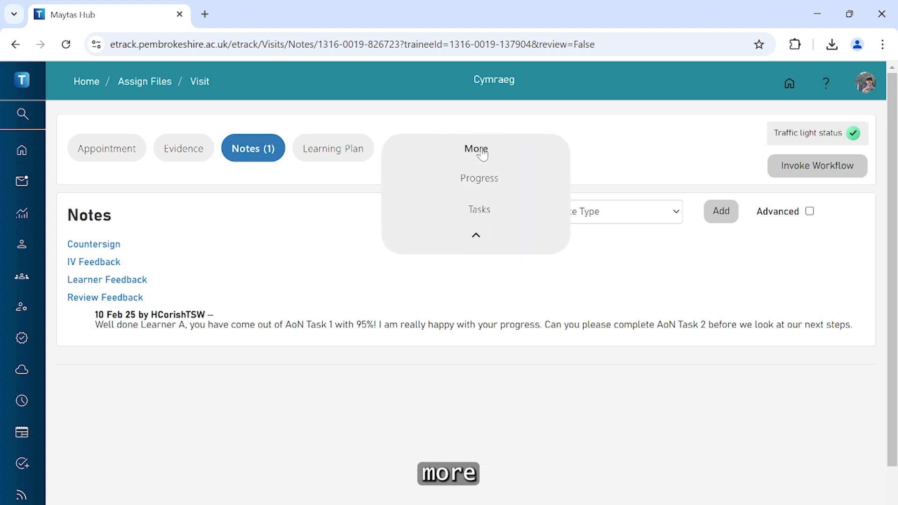
click(485, 213)
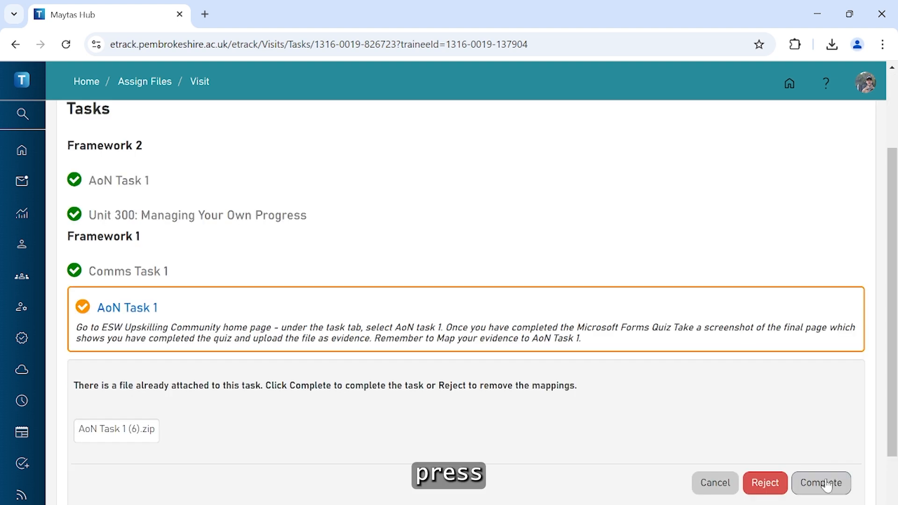
click(820, 483)
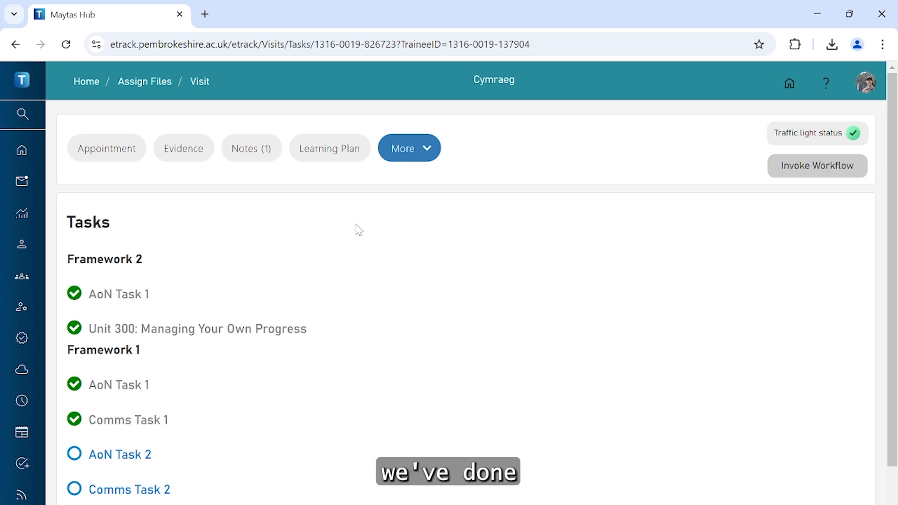
- Apply the AoN Task 1 assessment template to the visit's evidence without resetting the existing evidence
click(194, 158)
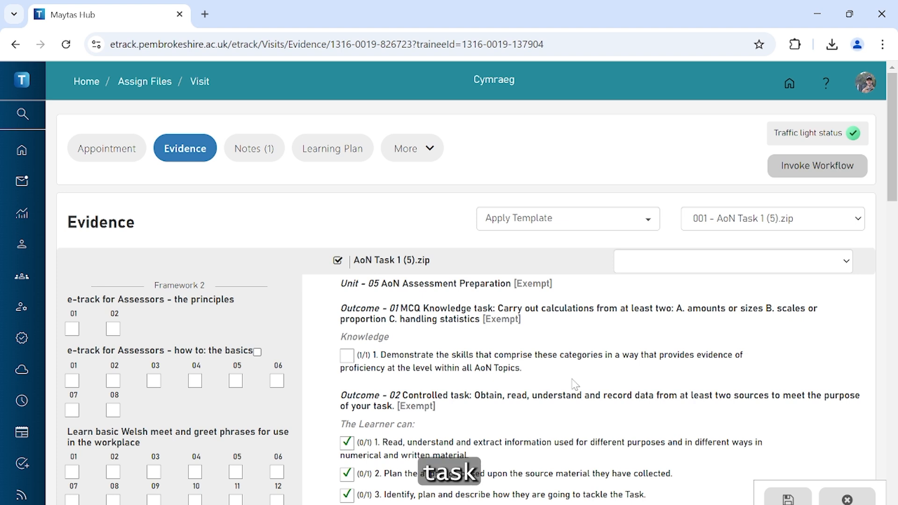
click(647, 222)
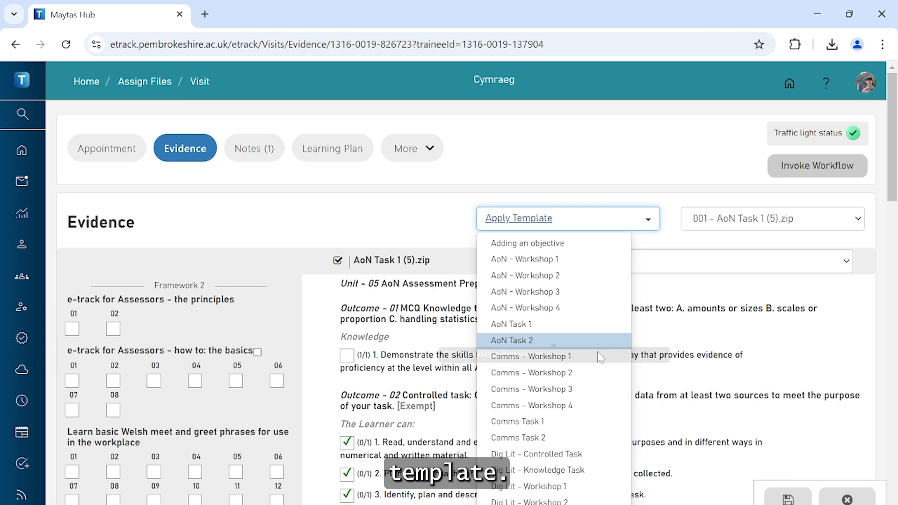
scroll(584, 446, down, 1)
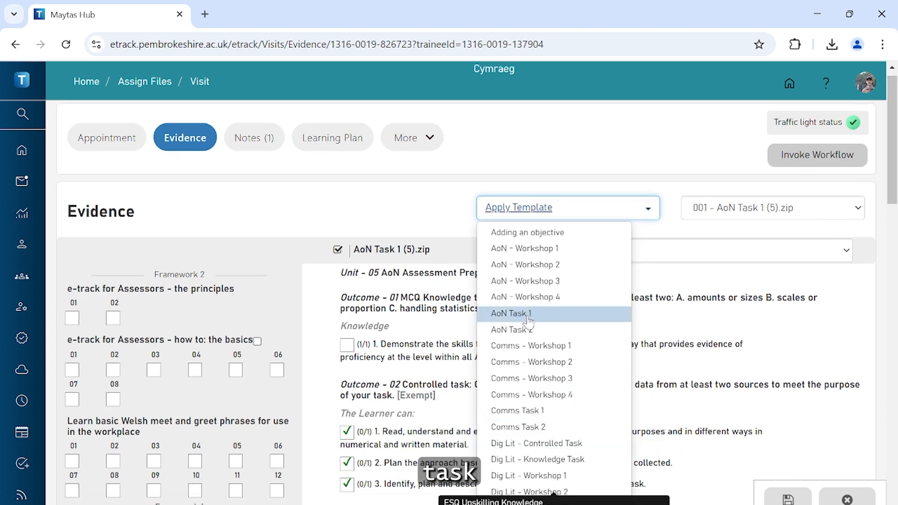
click(527, 318)
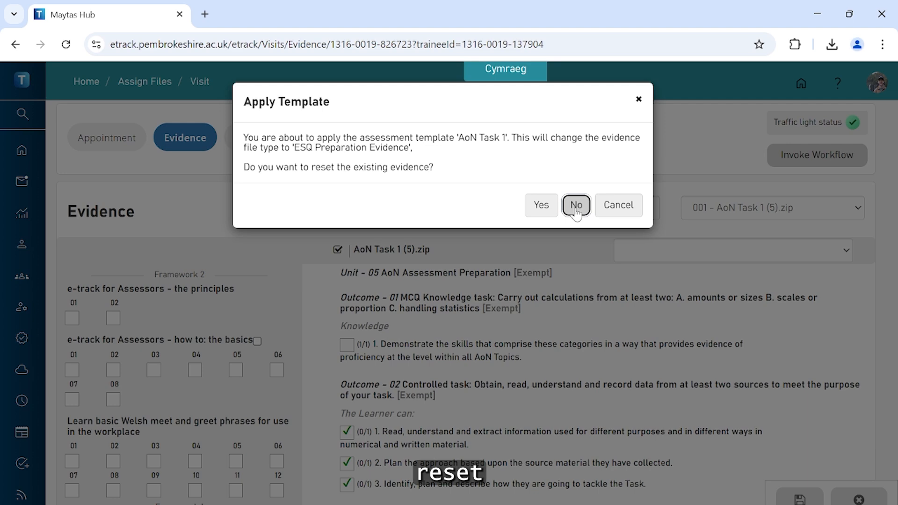
click(576, 206)
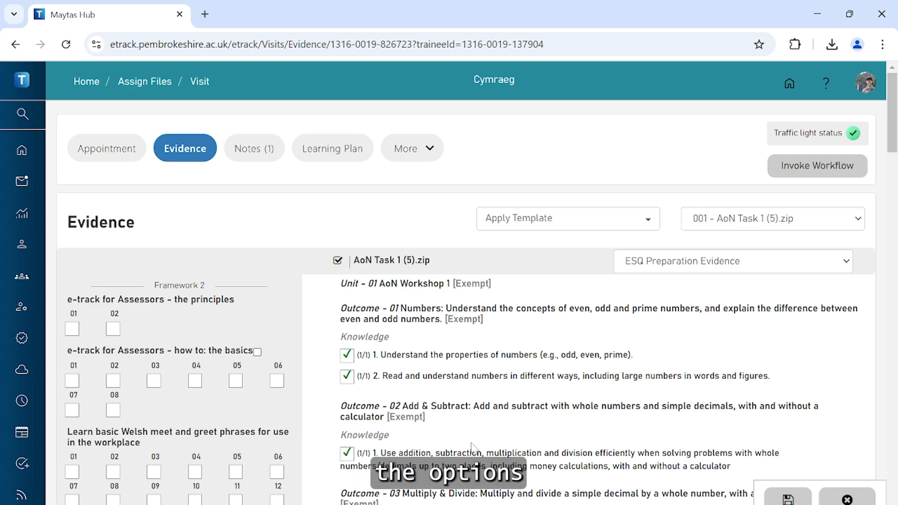
- Deselect and reselect the "Investigate simple shapes" criterion under Outcome 03 Area, and save the evidence
scroll(397, 395, down, 10)
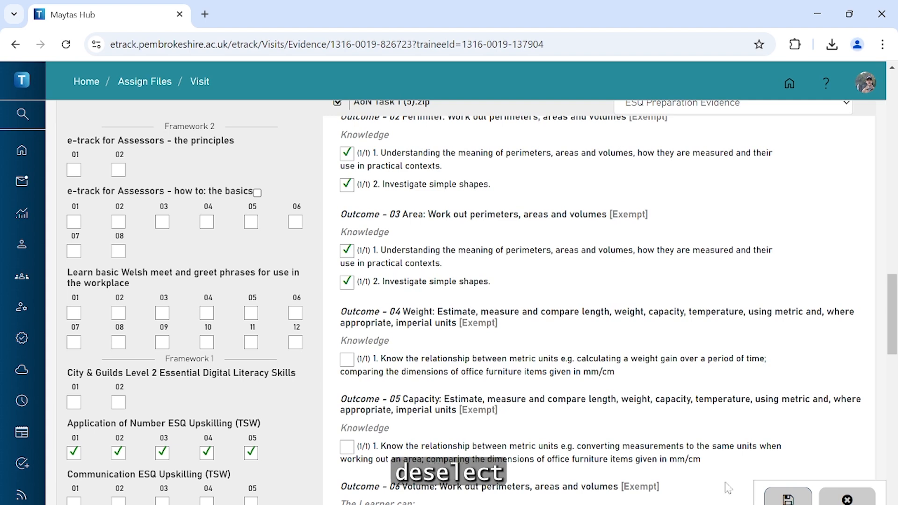
click(346, 283)
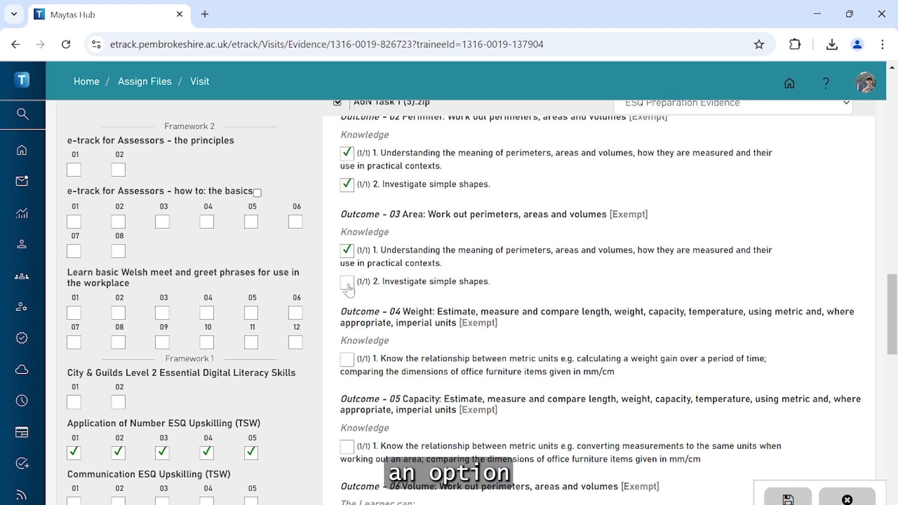
click(347, 282)
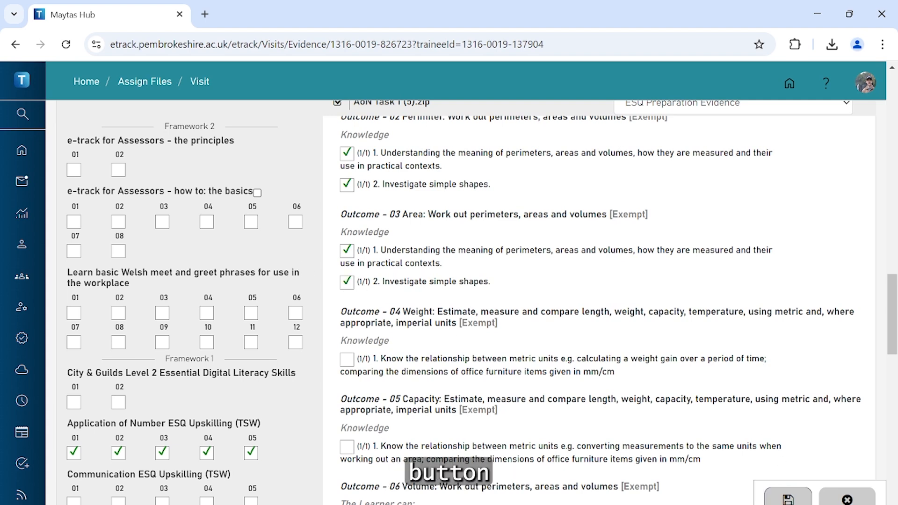
click(787, 498)
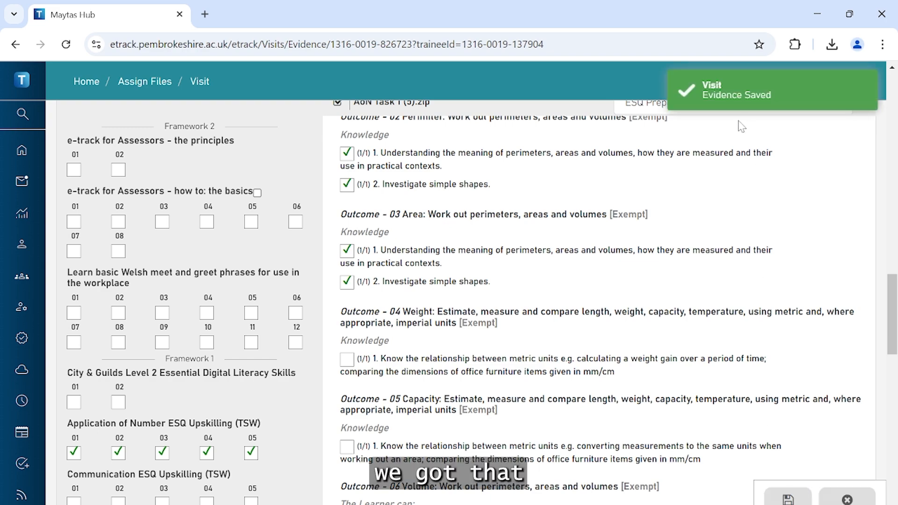
scroll(750, 273, up, 10)
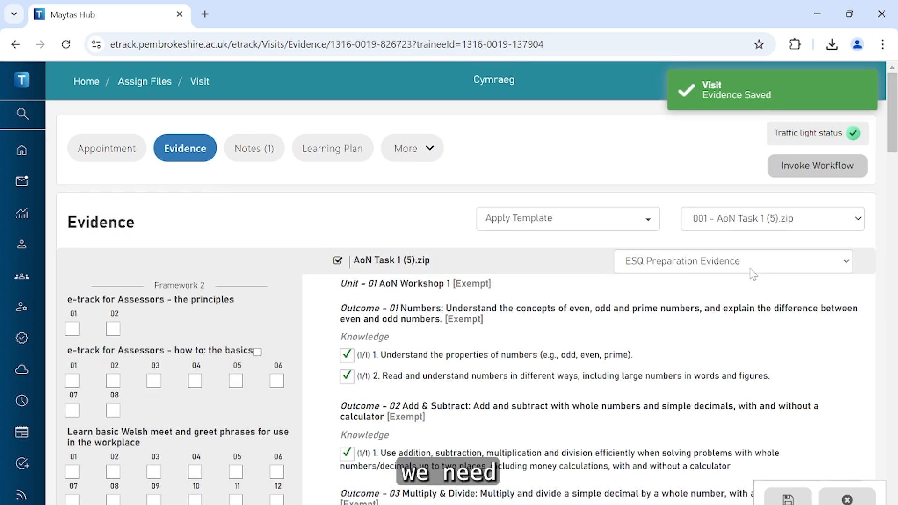
- Open the visit's appointment details to view the notes and outcome
click(108, 153)
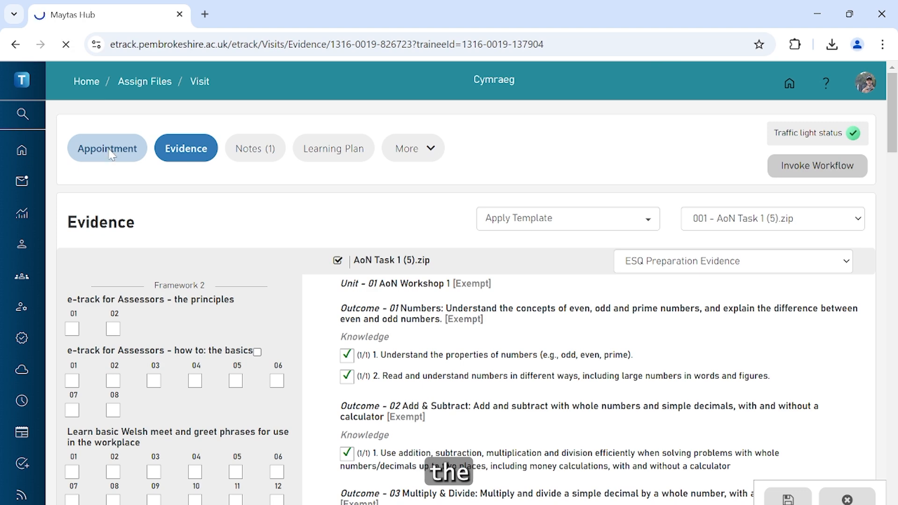
scroll(394, 290, down, 1)
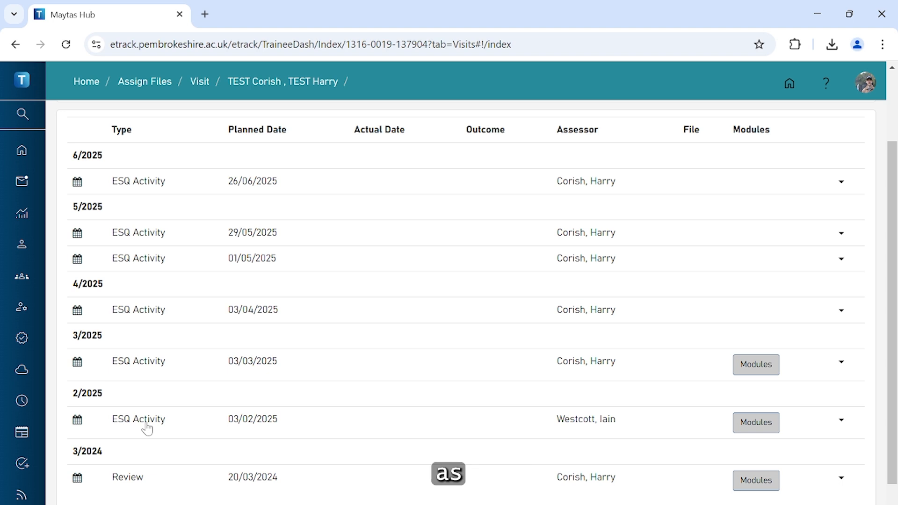
- Open the learner's 03/02/2025 ESQ Activity visit, set its appointment outcome to Completed and save it
click(140, 426)
scroll(465, 301, down, 2)
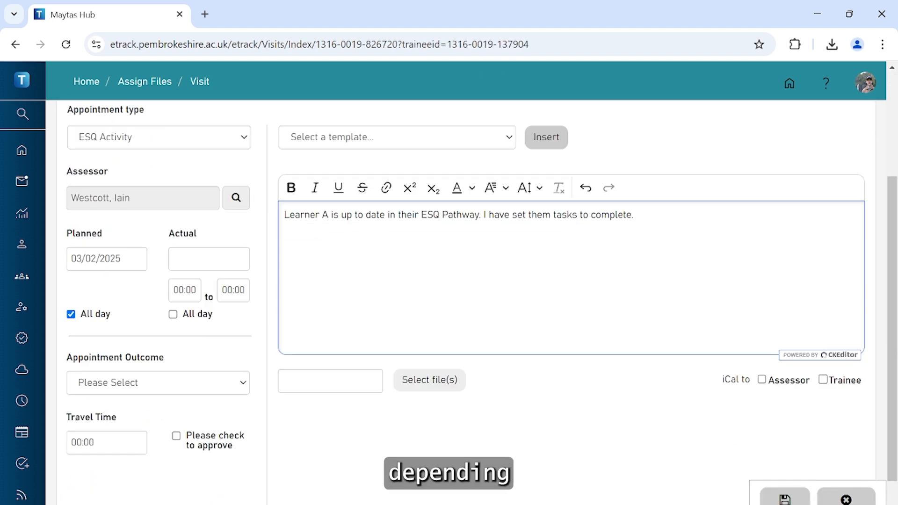
click(243, 382)
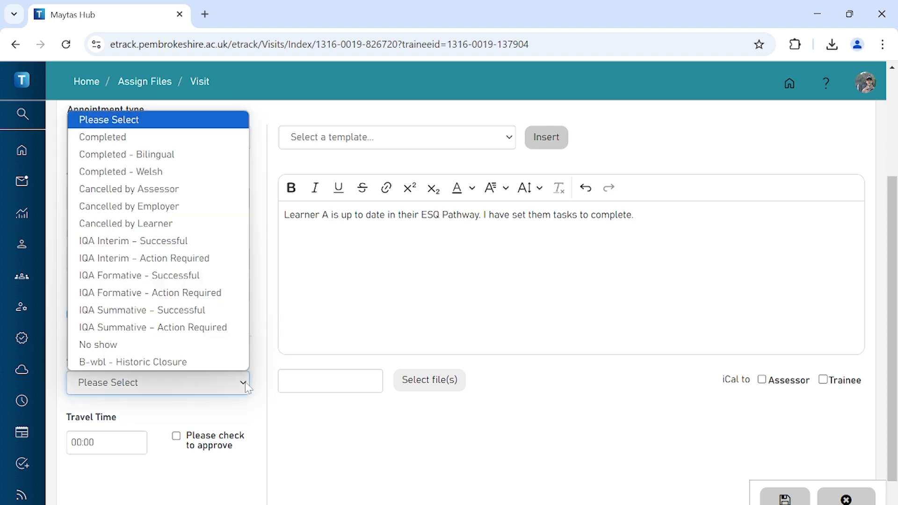
click(137, 139)
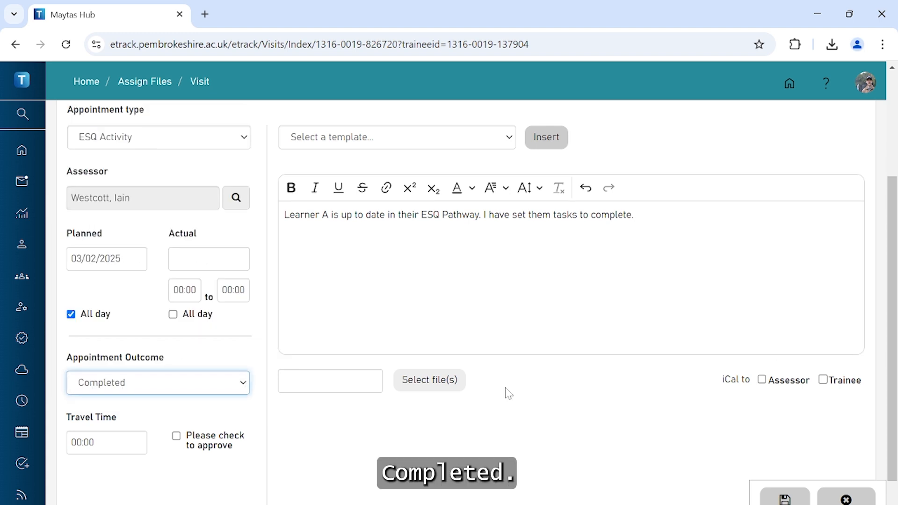
click(784, 497)
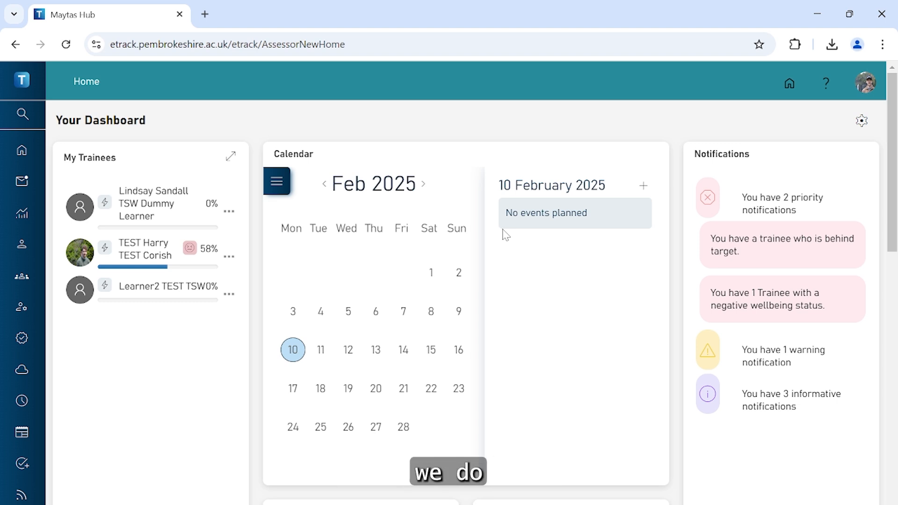
- From the dashboard, start assessing AoN Task 2 (4).zip without creating a new visit or adding any pre-existing files
scroll(600, 392, down, 6)
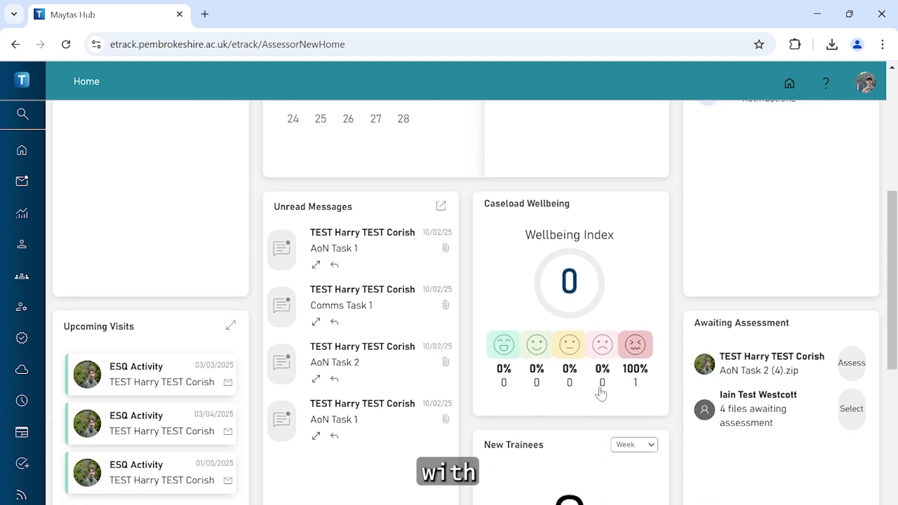
click(850, 370)
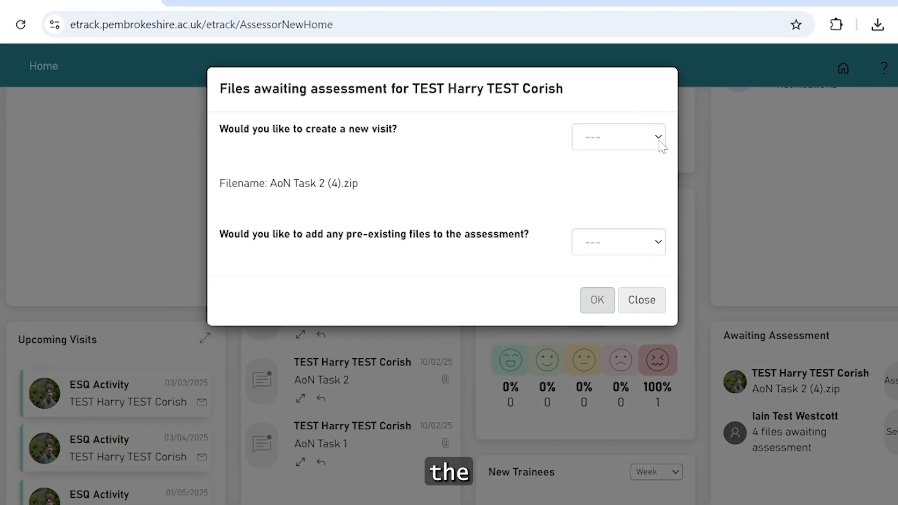
click(661, 141)
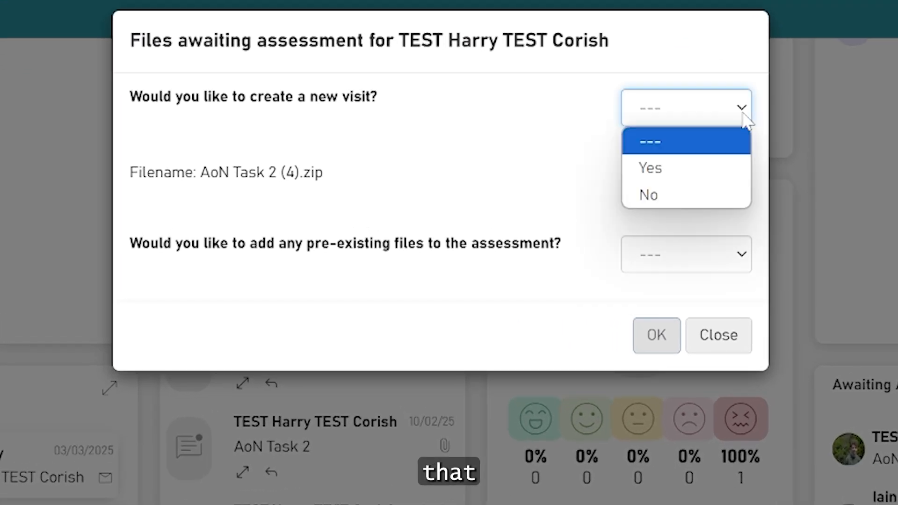
click(671, 191)
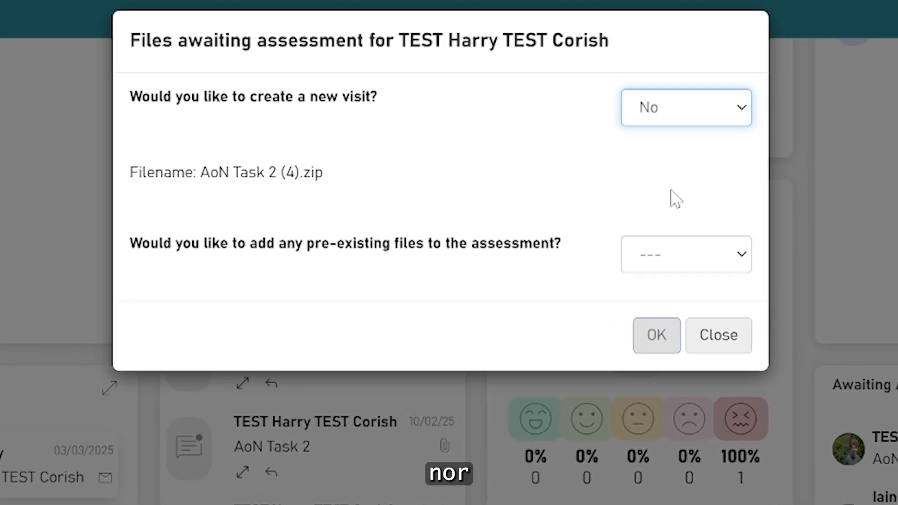
click(741, 262)
click(678, 340)
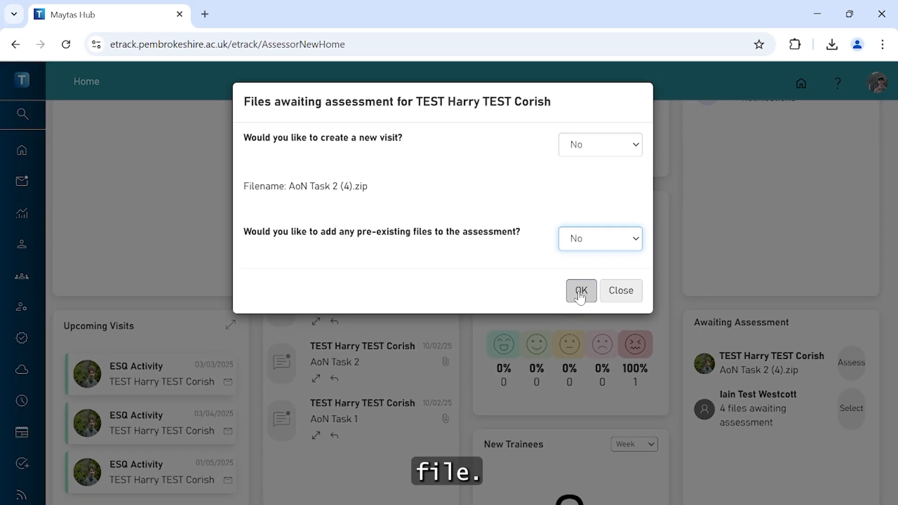
click(584, 294)
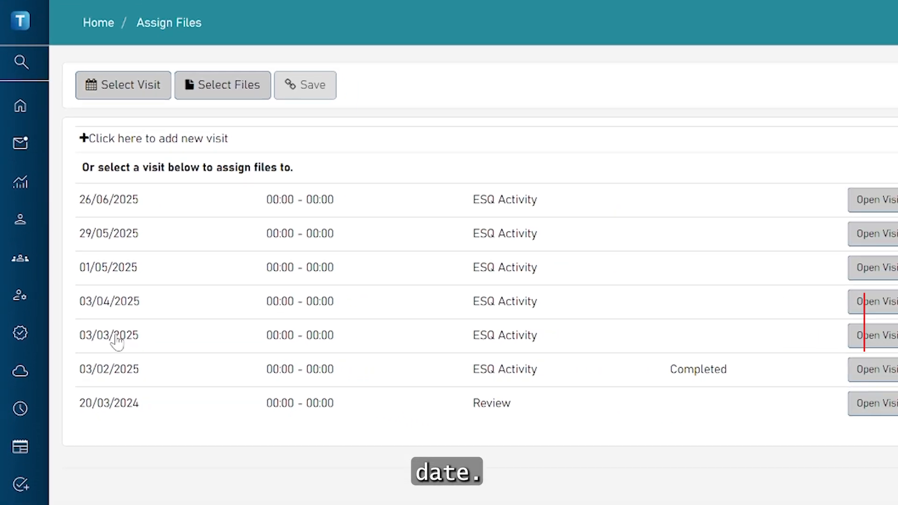
- Assign AoN Task 2 (4).zip to the 03/03/2025 visit, download the file for review and save the assignment
click(157, 323)
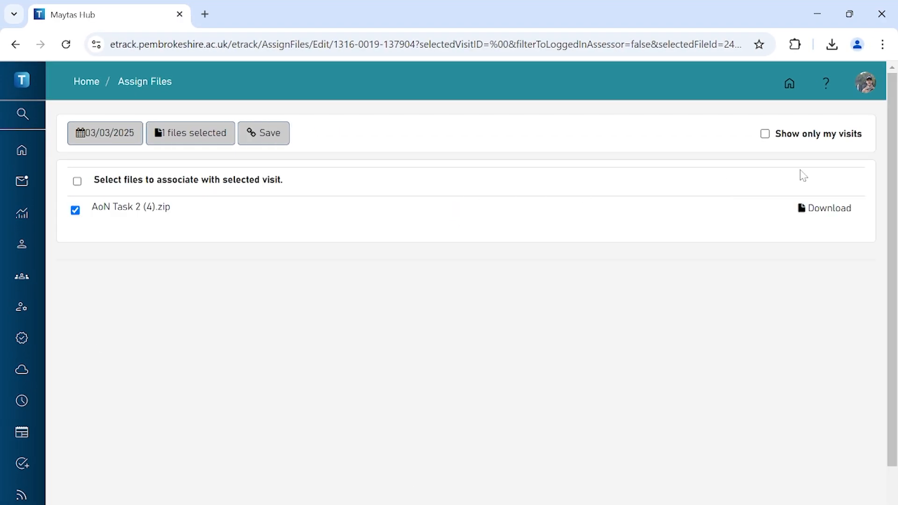
click(835, 216)
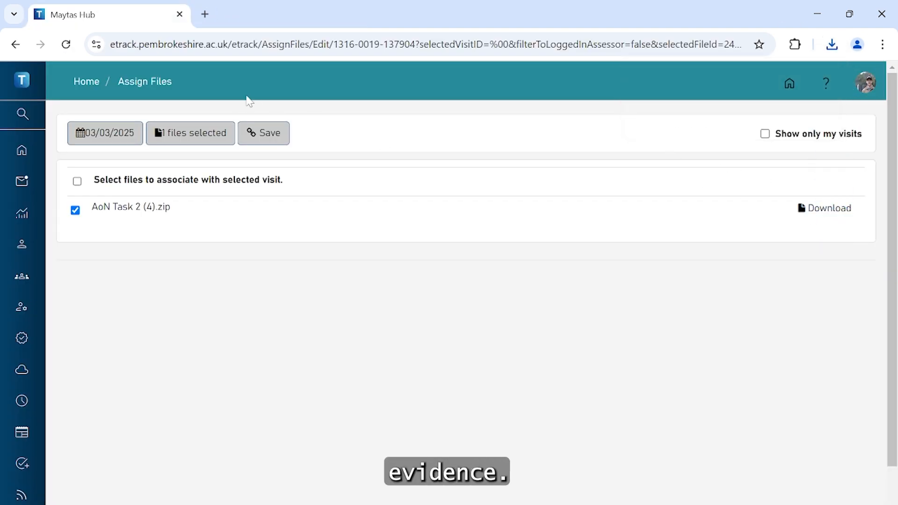
click(269, 135)
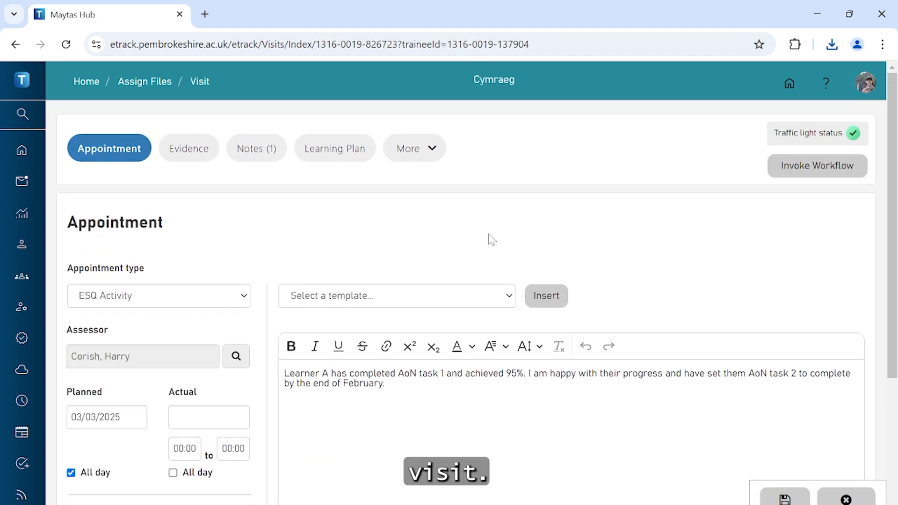
- Save a Review Feedback note giving 65% for AoN Task 2 and requesting Workshop 3 e-learning on Capacity and Weight, with evidence uploaded to AoN Workshop 3
click(267, 152)
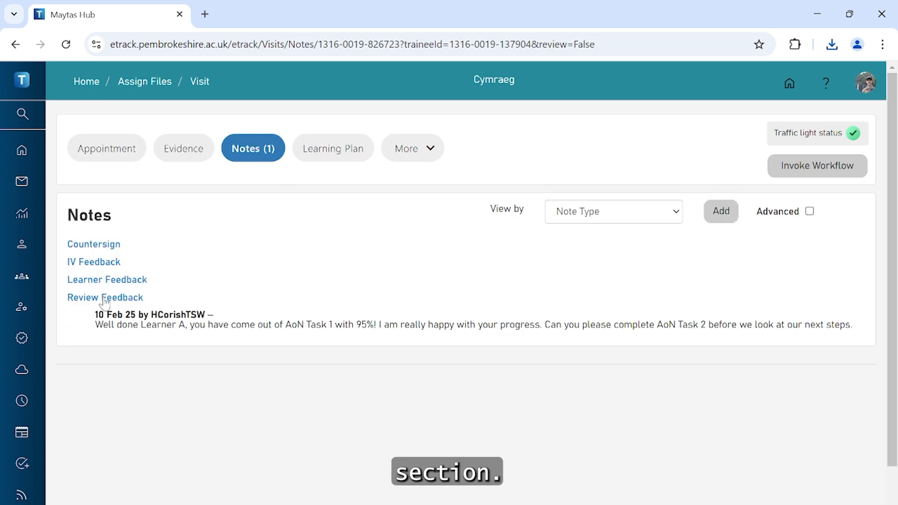
click(133, 298)
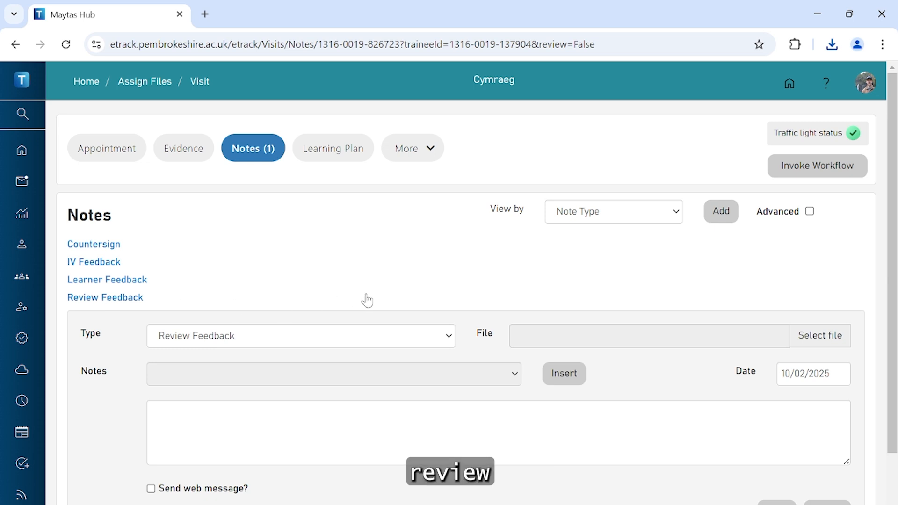
scroll(365, 299, down, 1)
click(358, 348)
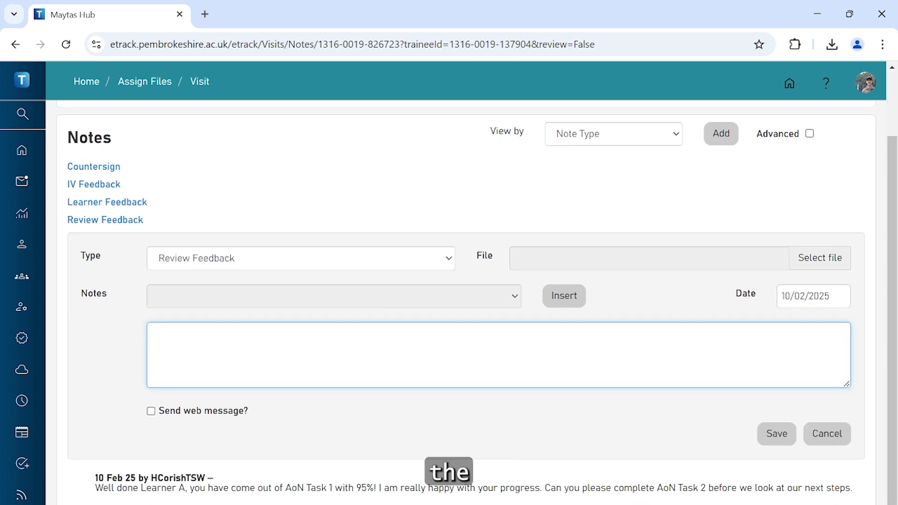
text(Thank you for submitting evidence to AoN Task 2. You Achieved 65%. Can you please visit Communities – ESQ Upskilling – Application of Number – Workshop 3 – and complete the E-learning sessions on Capacity and Weight. Please upload the evidence to the task – AoN Workshop 3.)
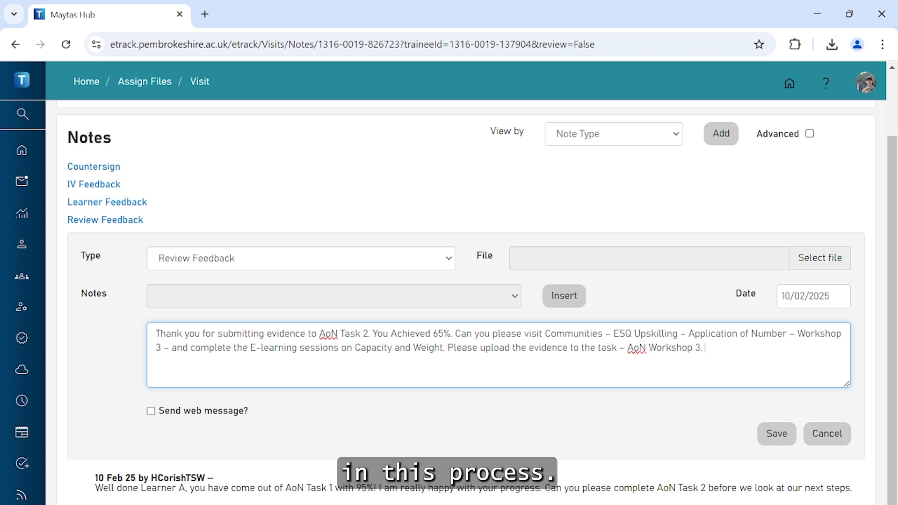
click(775, 437)
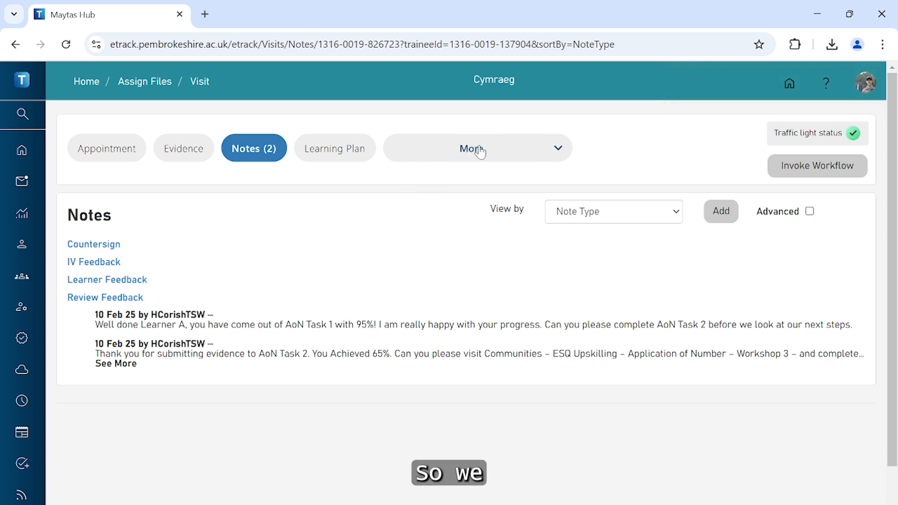
- Mark AoN Task 2 under Framework 1 as complete in the visit's tasks
click(477, 154)
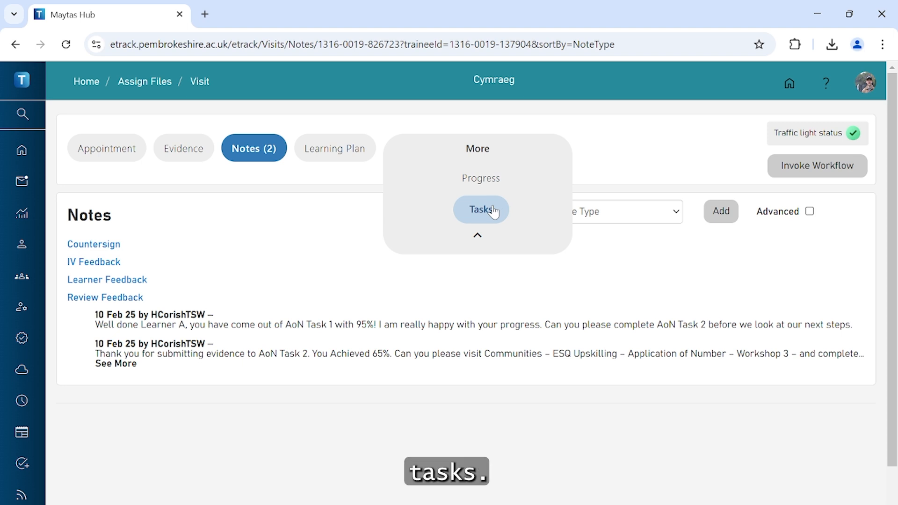
click(492, 208)
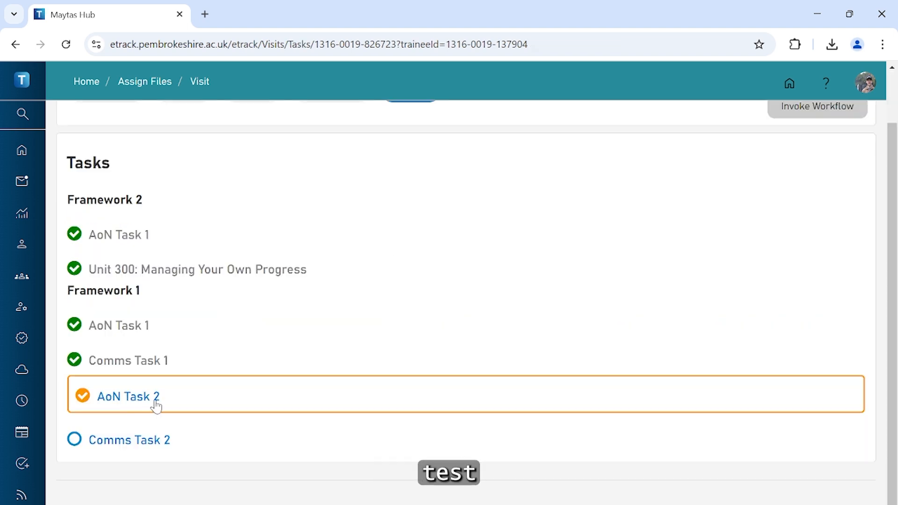
click(178, 405)
scroll(544, 393, down, 2)
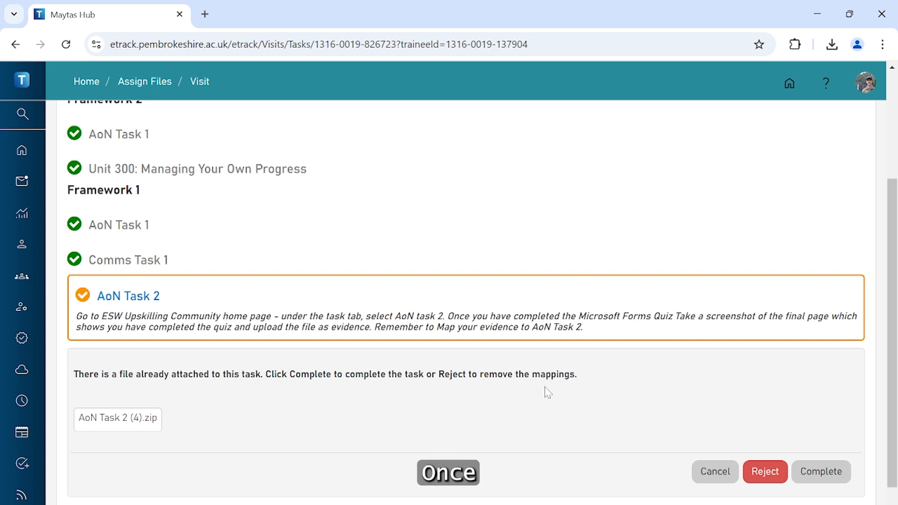
click(823, 473)
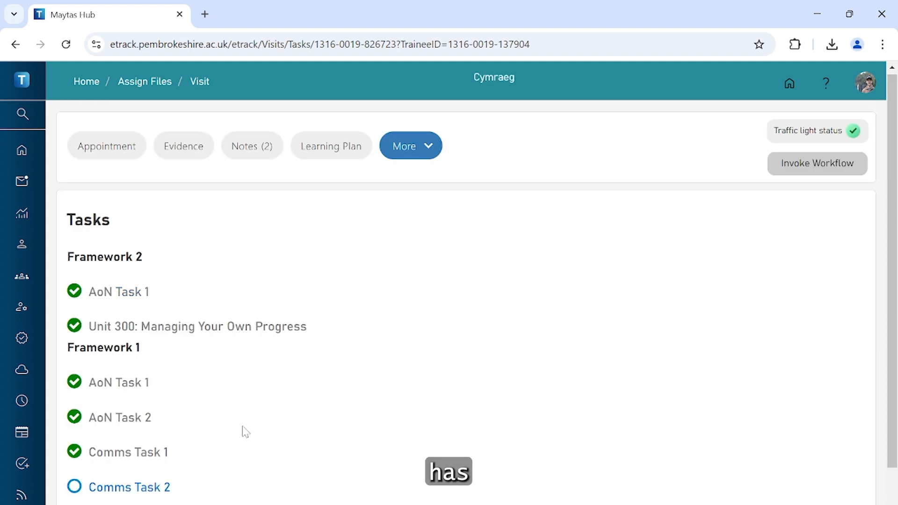
- Add a new evidence file to the visit by uploading TSW Apprenticeships Green.png
click(191, 152)
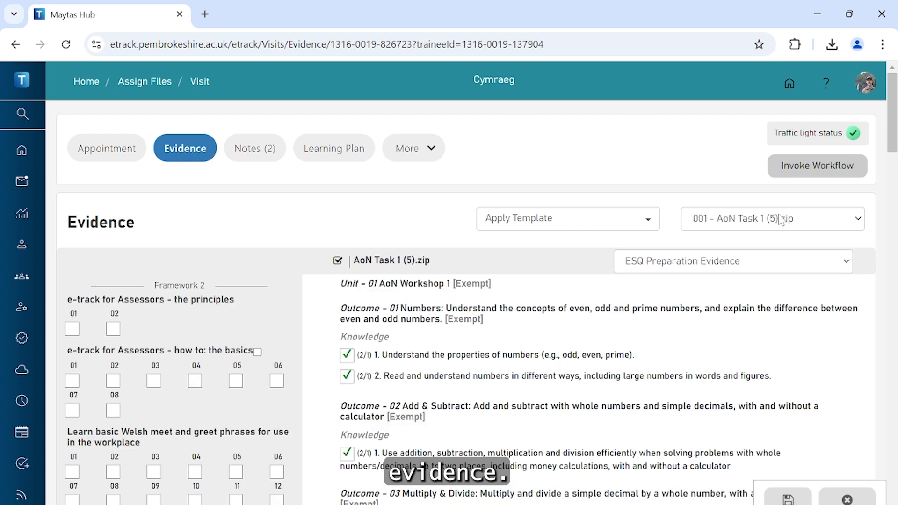
click(859, 220)
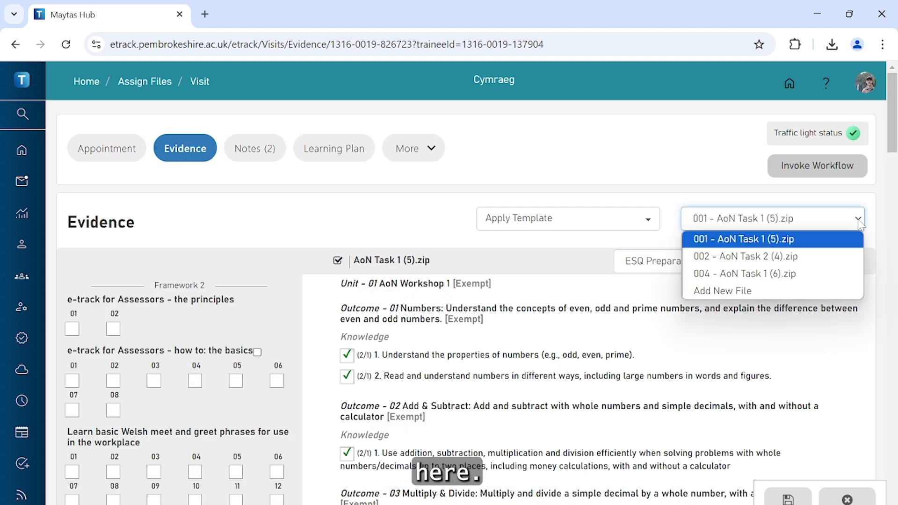
click(735, 292)
click(452, 260)
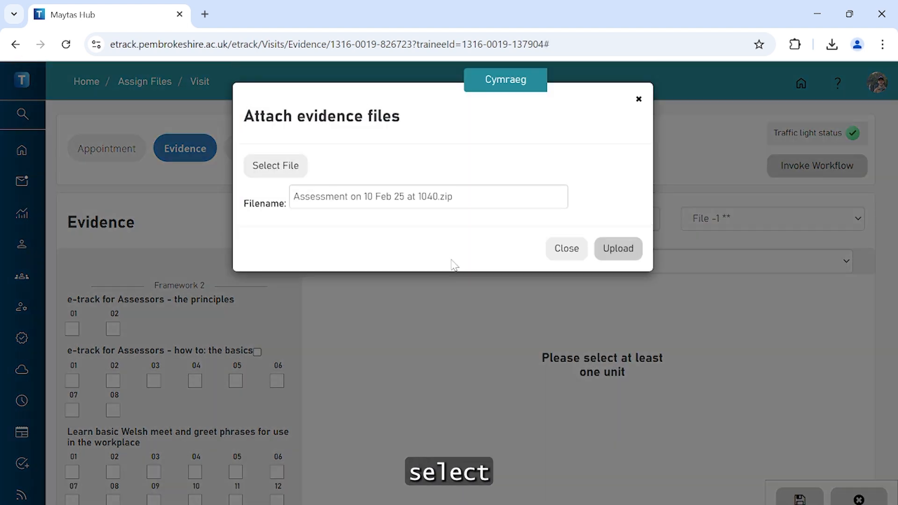
click(266, 167)
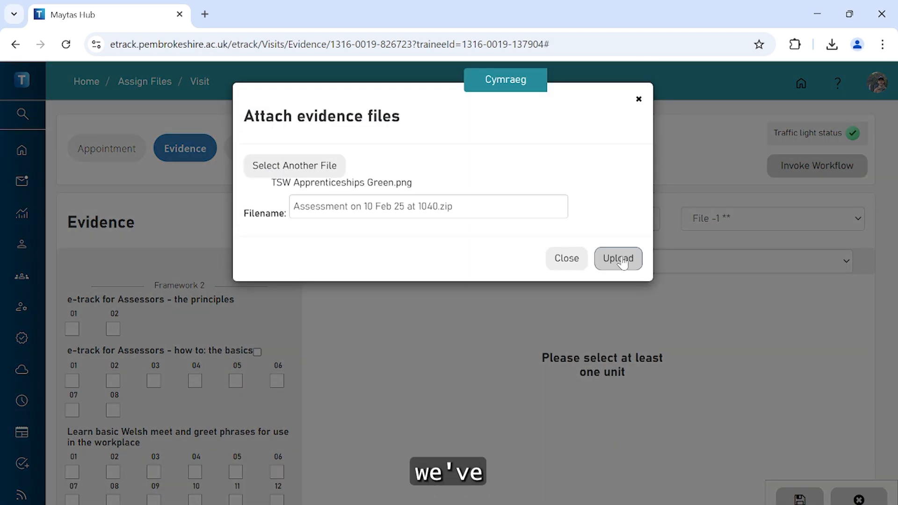
click(622, 261)
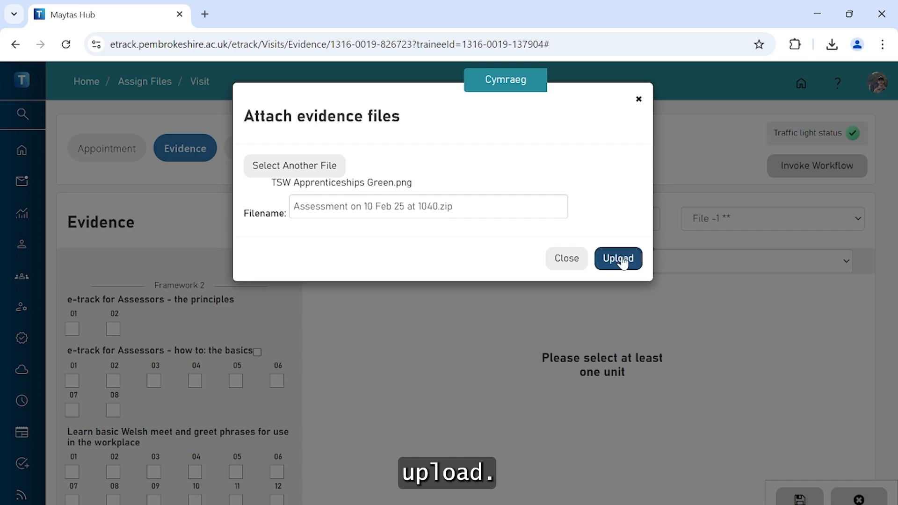
- Apply the AoN Task 2 template without resetting existing evidence, reselect criterion 1 under Outcome 02 Controlled task, and save the evidence
click(646, 180)
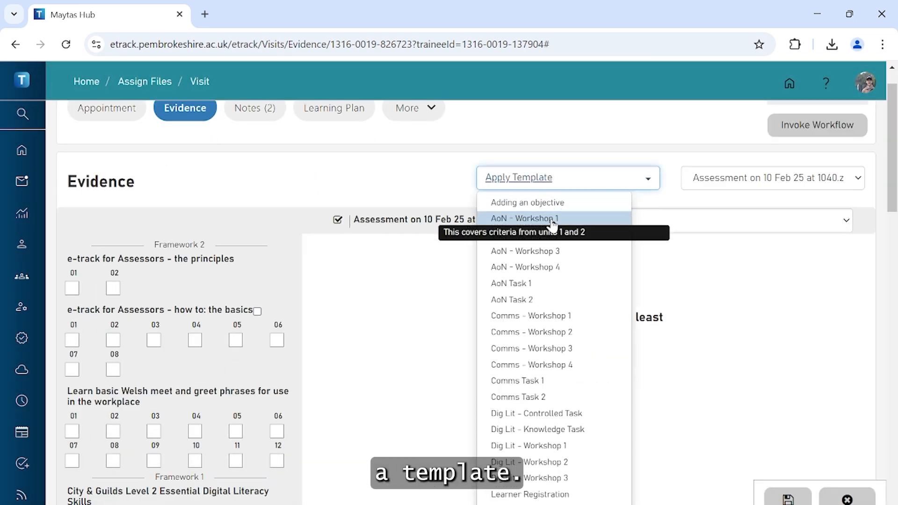
click(529, 300)
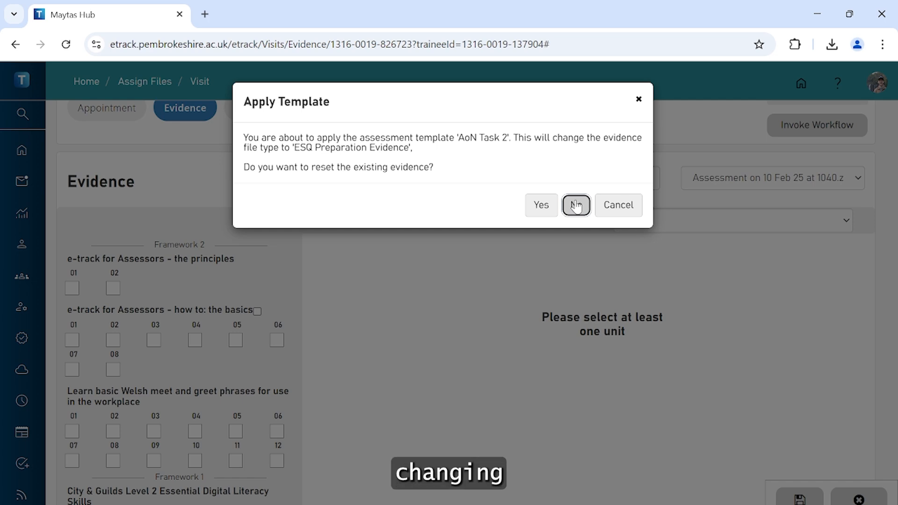
click(576, 205)
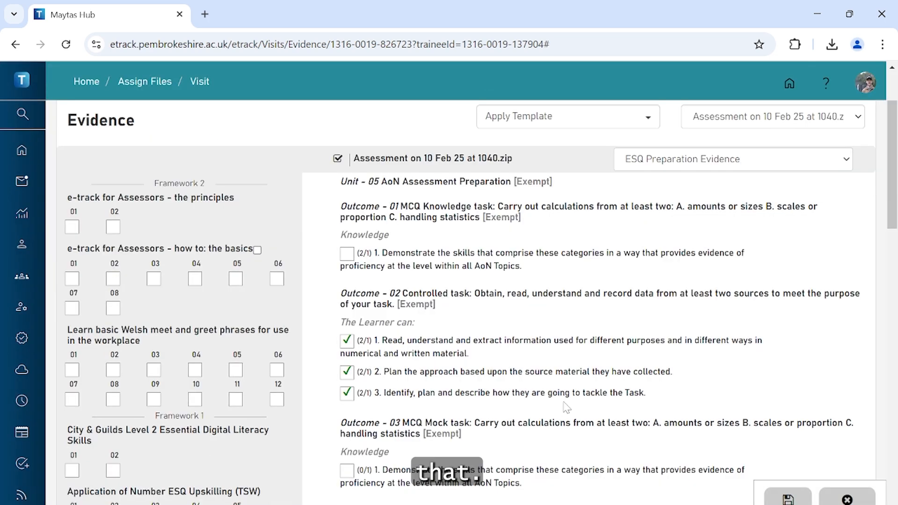
click(346, 347)
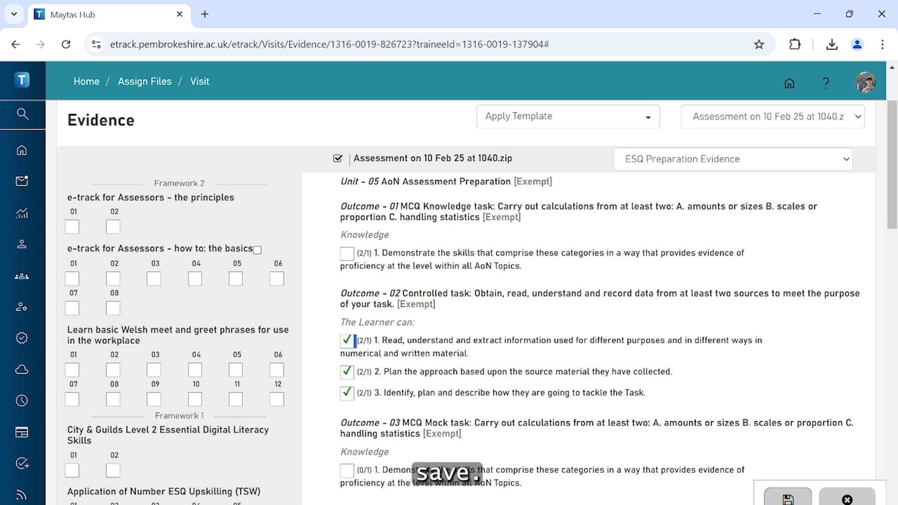
click(788, 500)
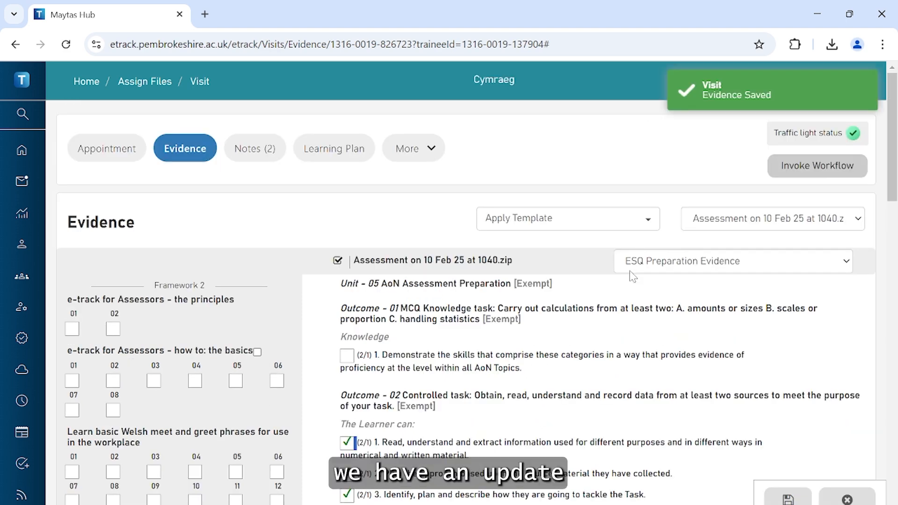
- Add an appointment note on AoN Task 2 at 65% with Capacity and Weight upskilling via Workshop 3, set the outcome to Completed, and save
click(107, 150)
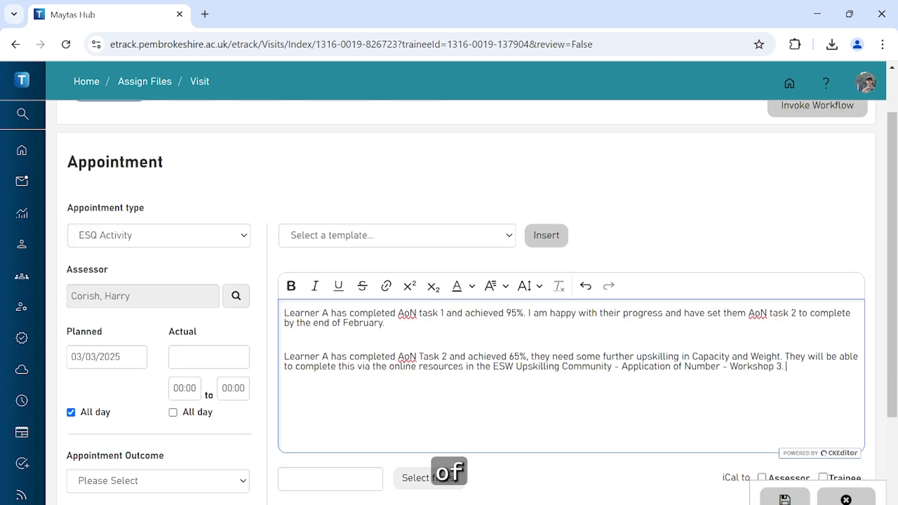
scroll(233, 336, down, 1)
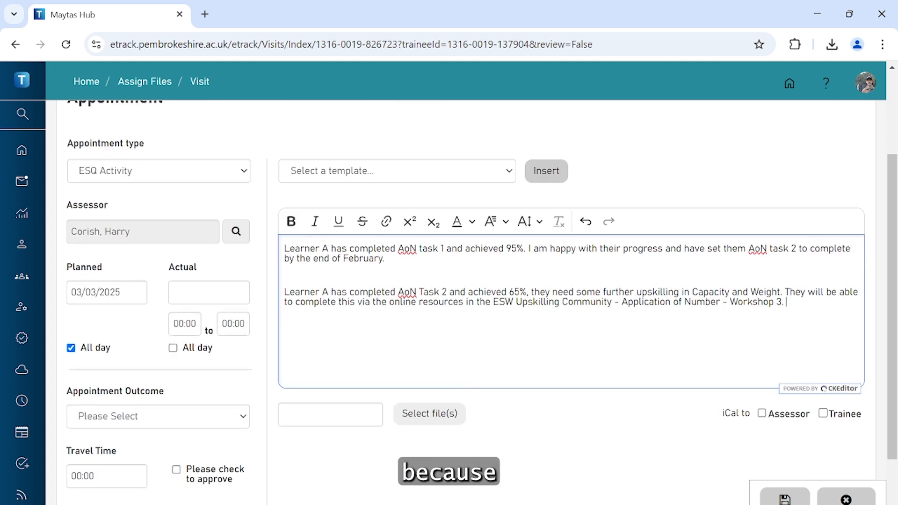
click(244, 420)
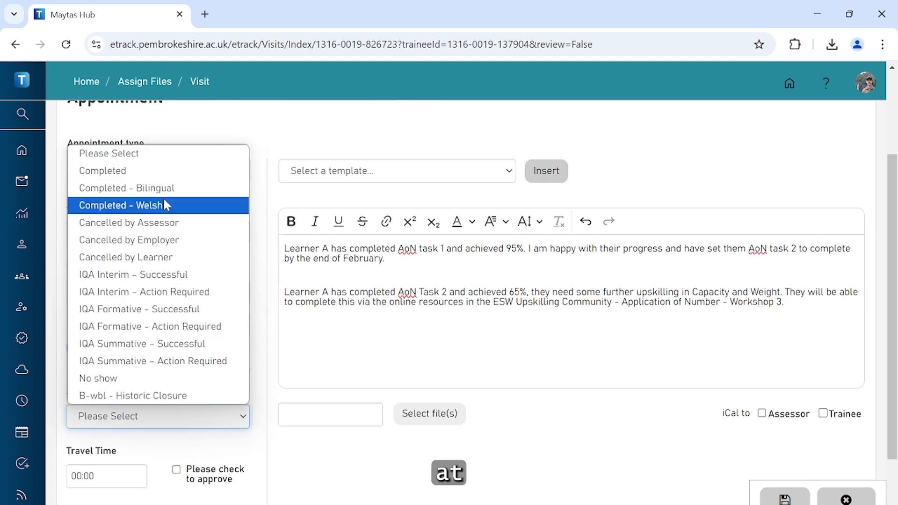
click(132, 173)
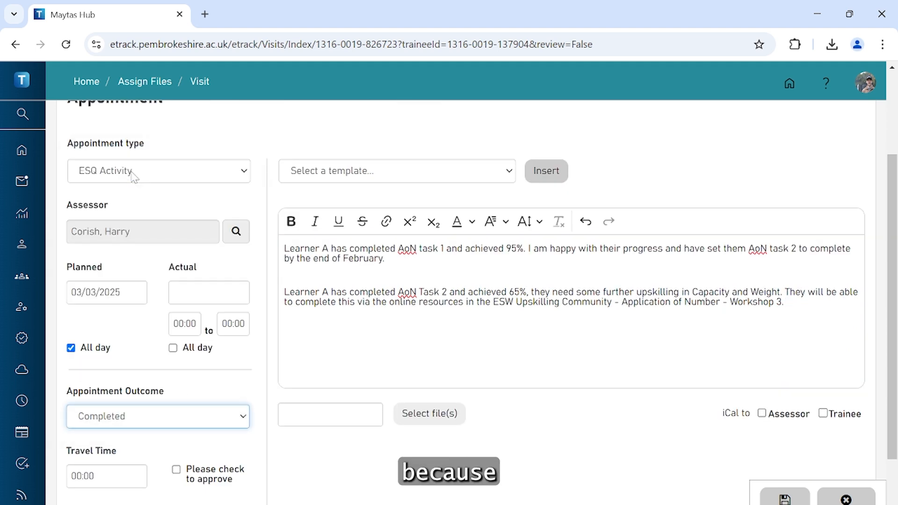
scroll(655, 408, up, 1)
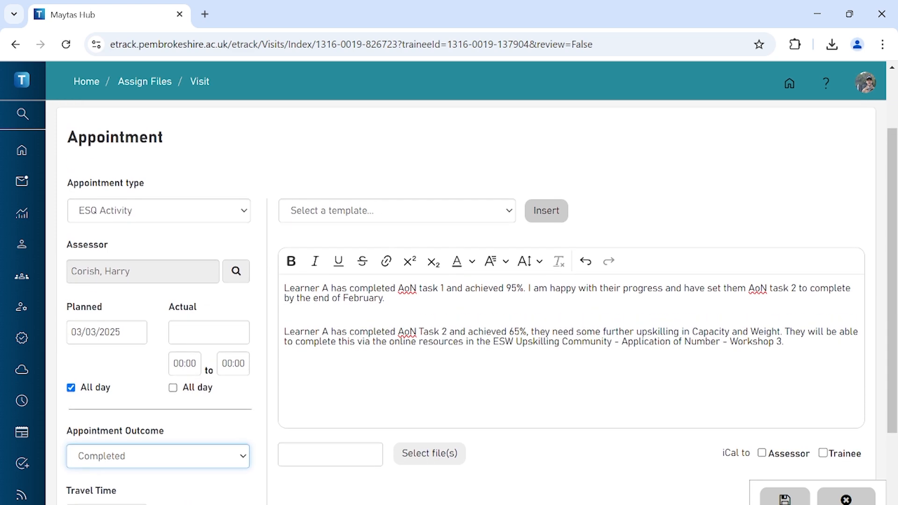
click(784, 496)
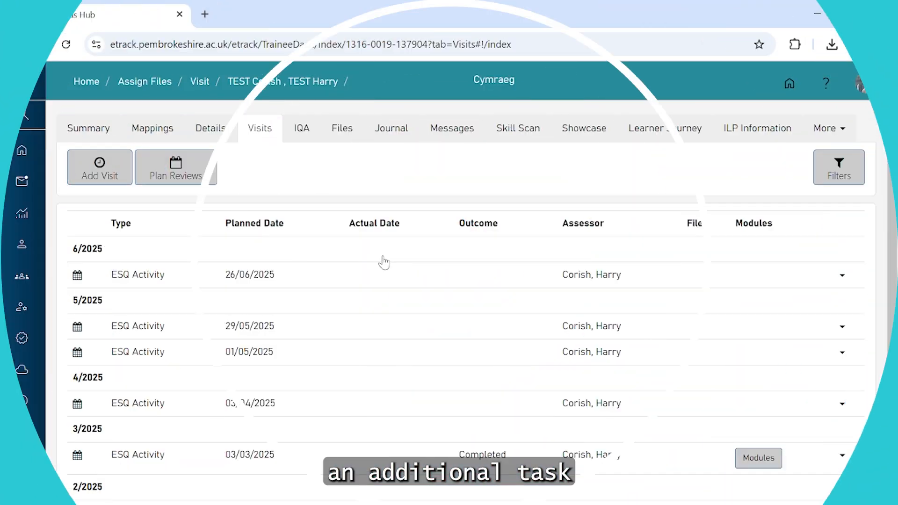
- Add AoN Workshop 3 to the learner's Framework 1 tasks from the learner's task management
click(93, 132)
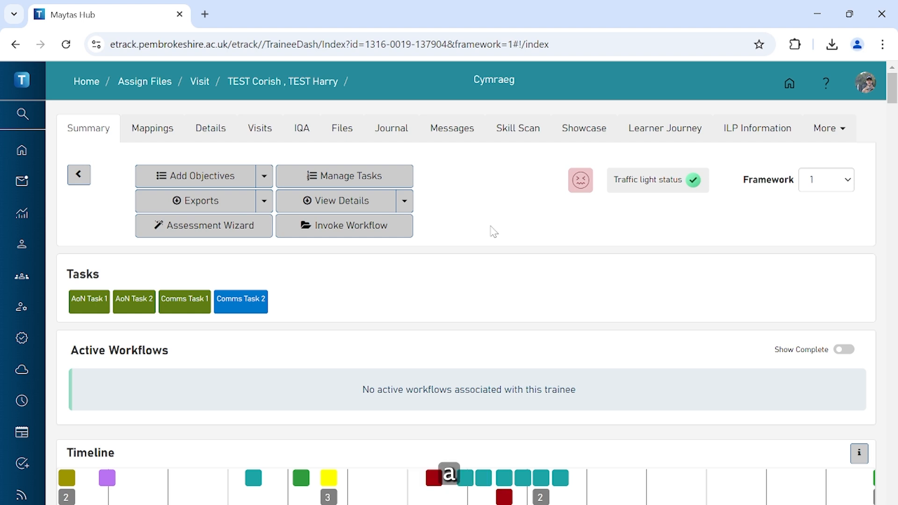
click(331, 180)
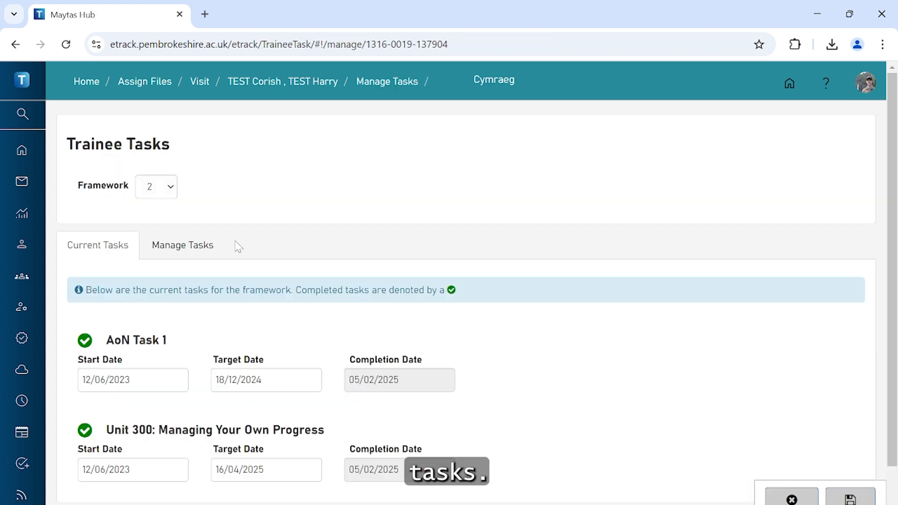
click(194, 247)
scroll(194, 247, down, 2)
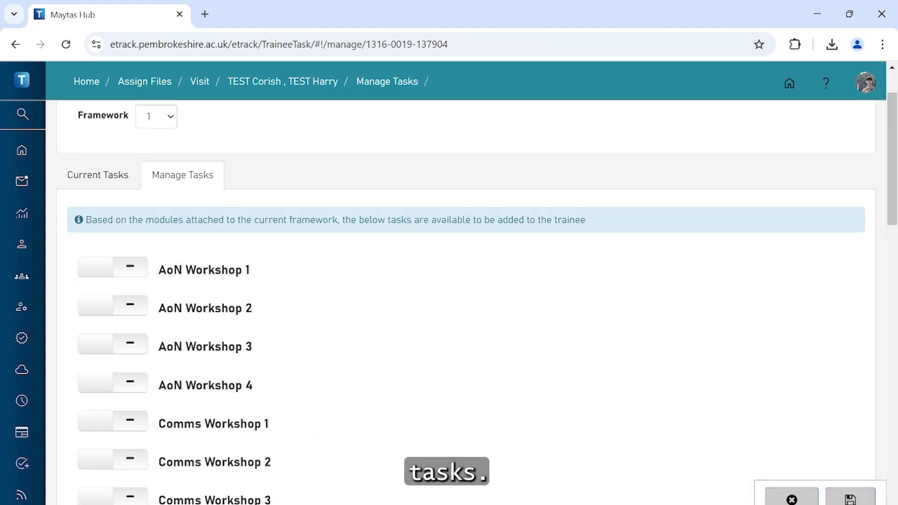
scroll(354, 361, down, 3)
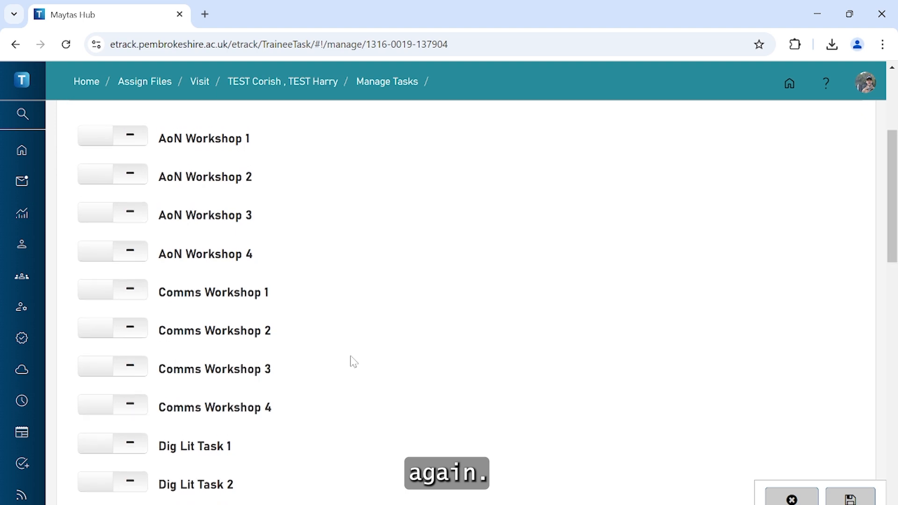
scroll(353, 361, up, 2)
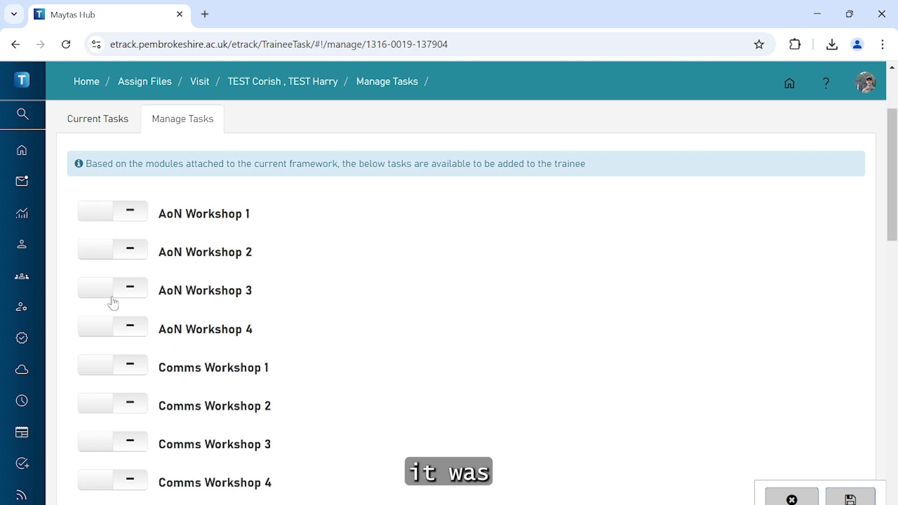
click(95, 295)
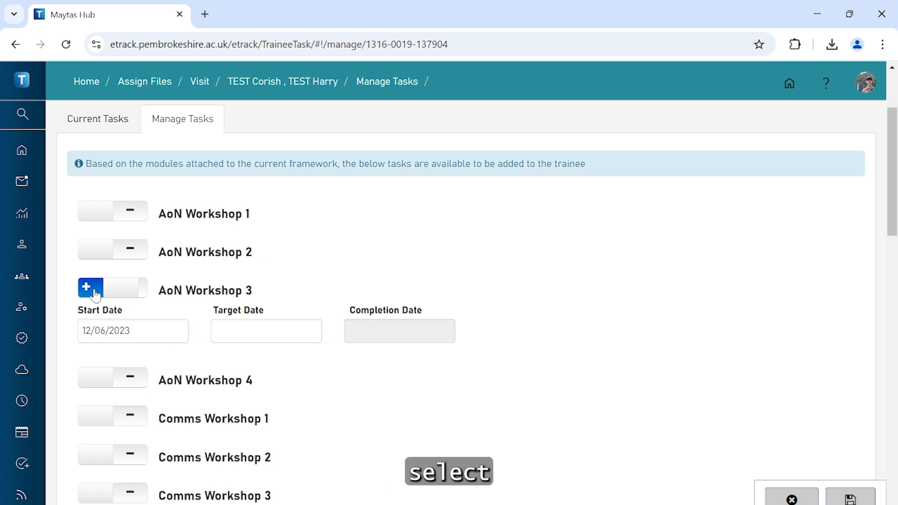
- Set AoN Workshop 3's start date to 03/03/2025 and target date to 17/03/2025, and save the learner's tasks
click(136, 331)
click(242, 353)
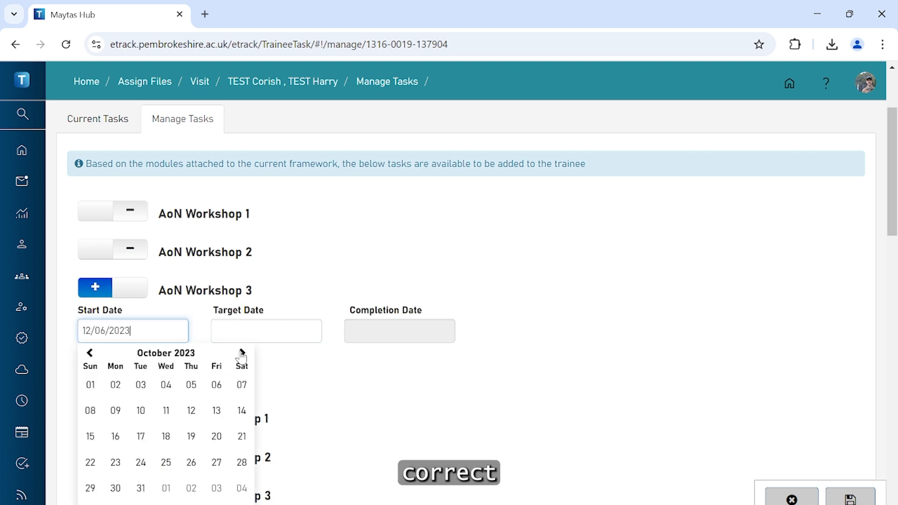
click(241, 353)
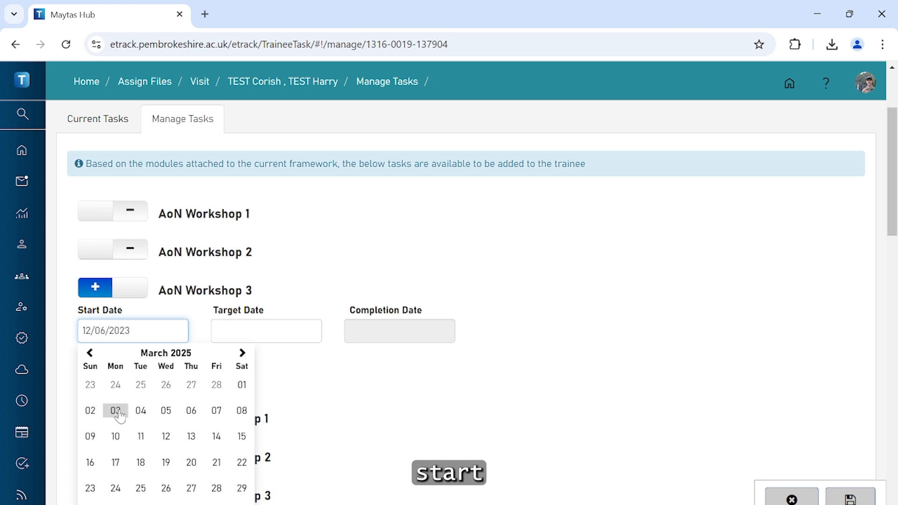
click(116, 410)
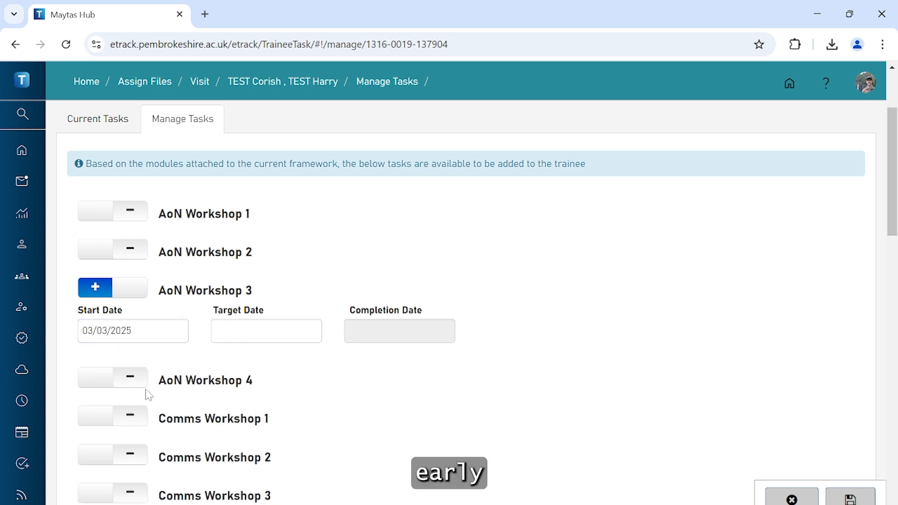
click(266, 331)
scroll(347, 457, down, 1)
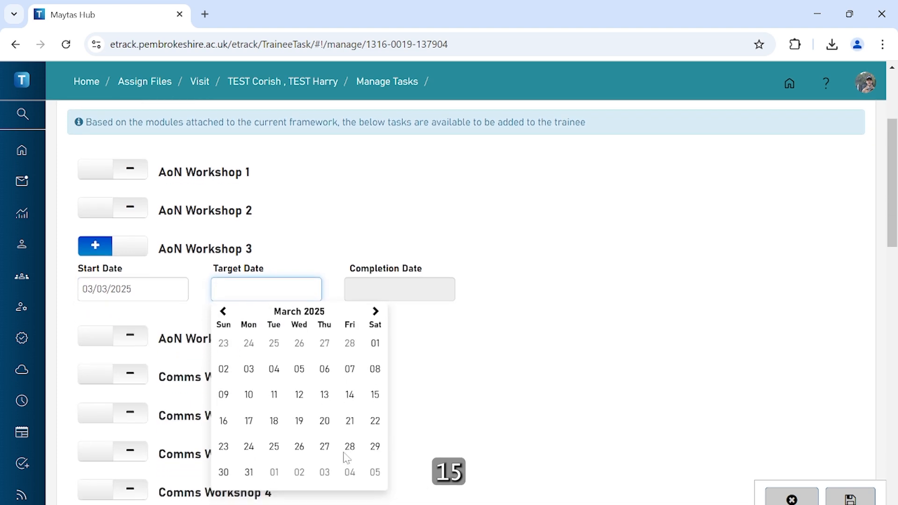
click(249, 419)
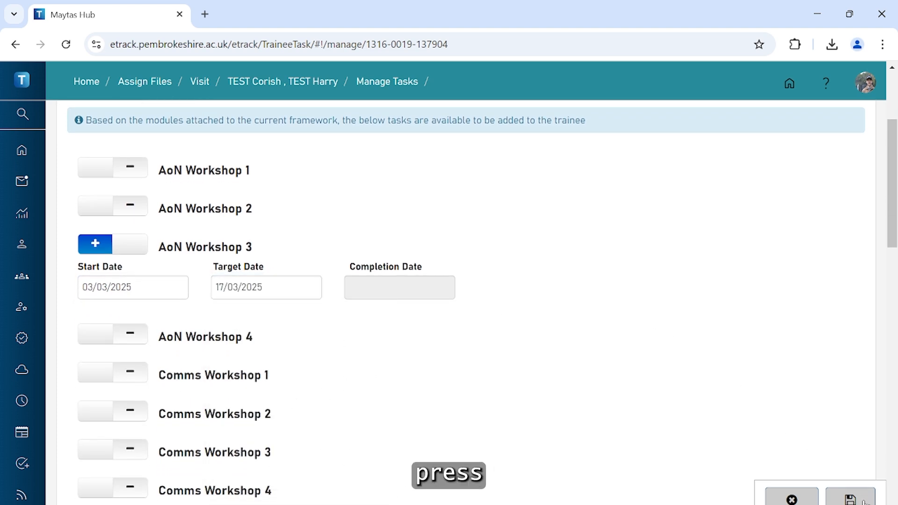
click(850, 498)
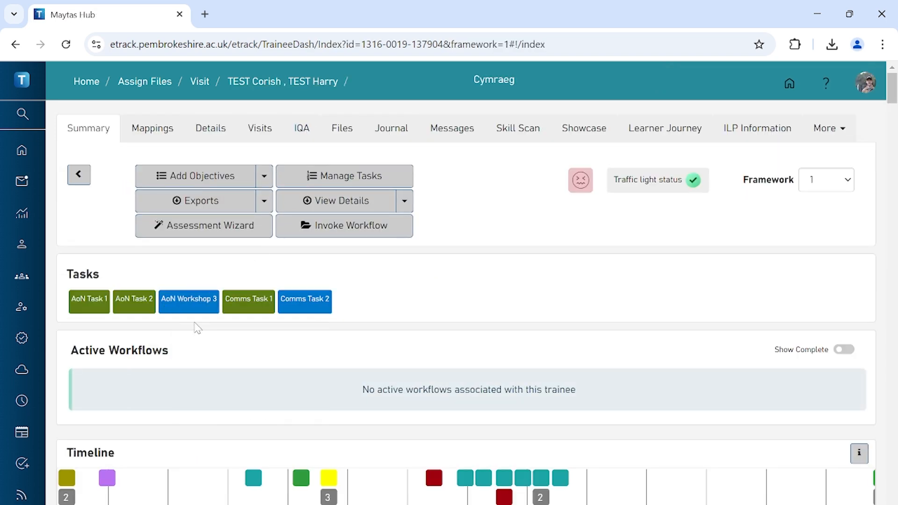
mouse_move(182, 309)
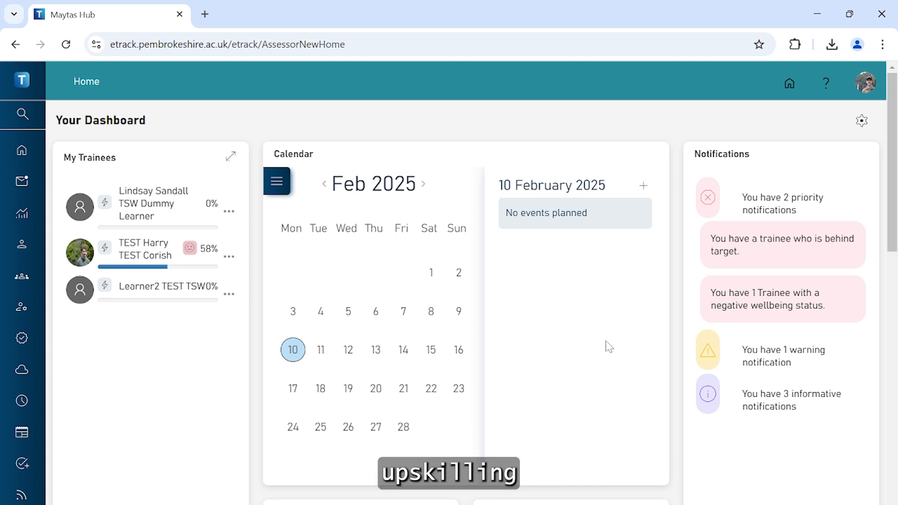
- Start assessing the awaiting Comms Task 2.zip from the dashboard, without creating a new visit or adding pre-existing files
scroll(615, 318, down, 1)
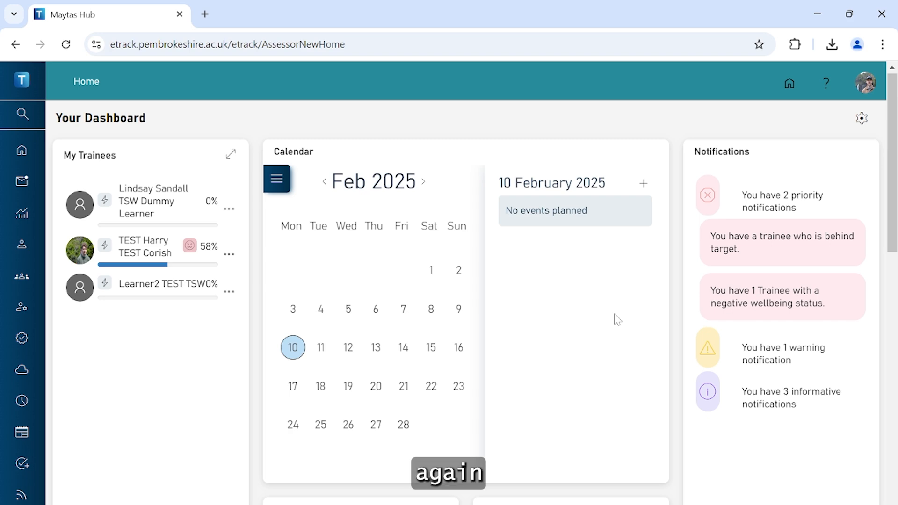
scroll(615, 317, down, 8)
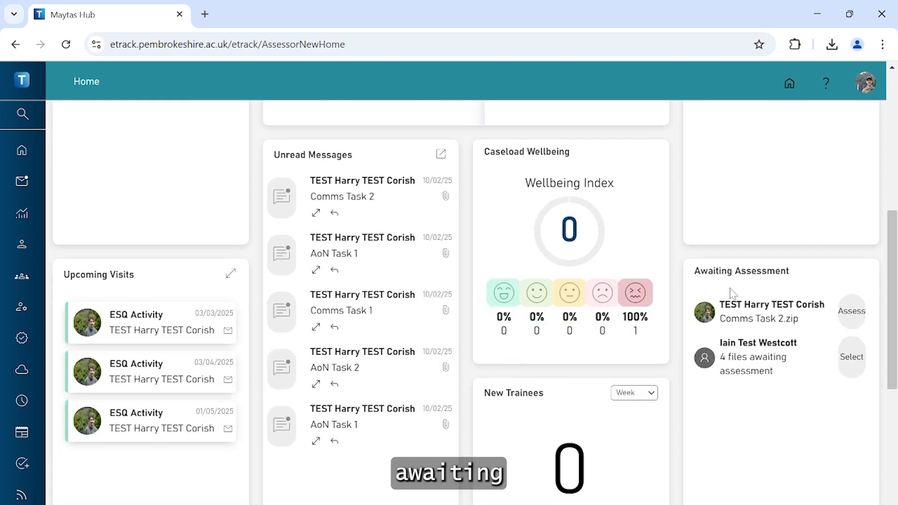
click(858, 317)
click(638, 145)
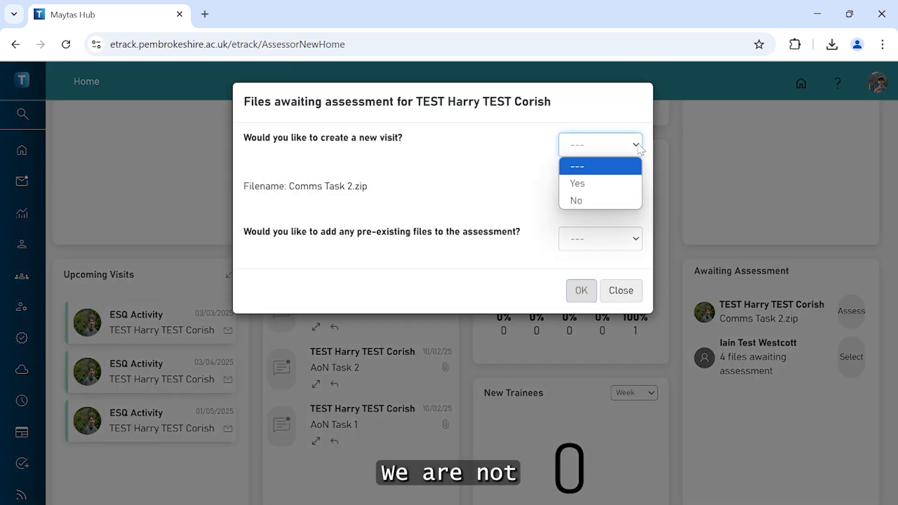
click(576, 201)
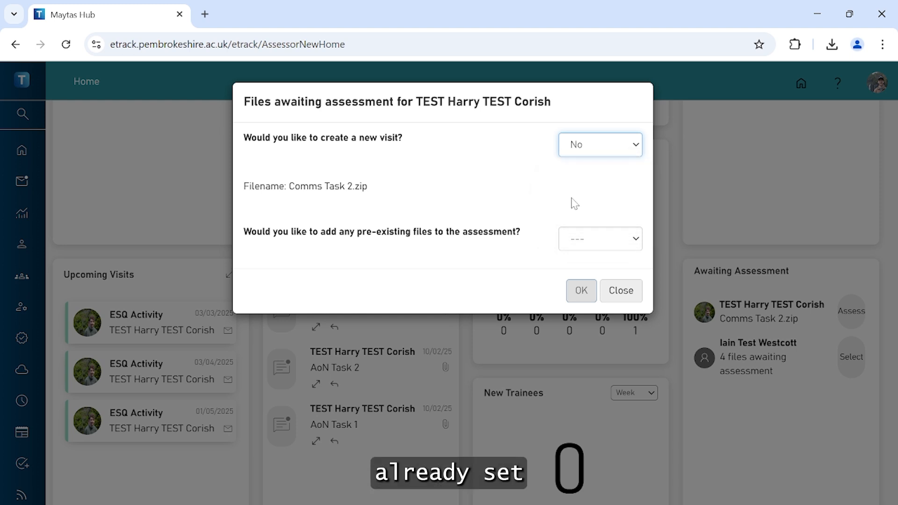
click(634, 241)
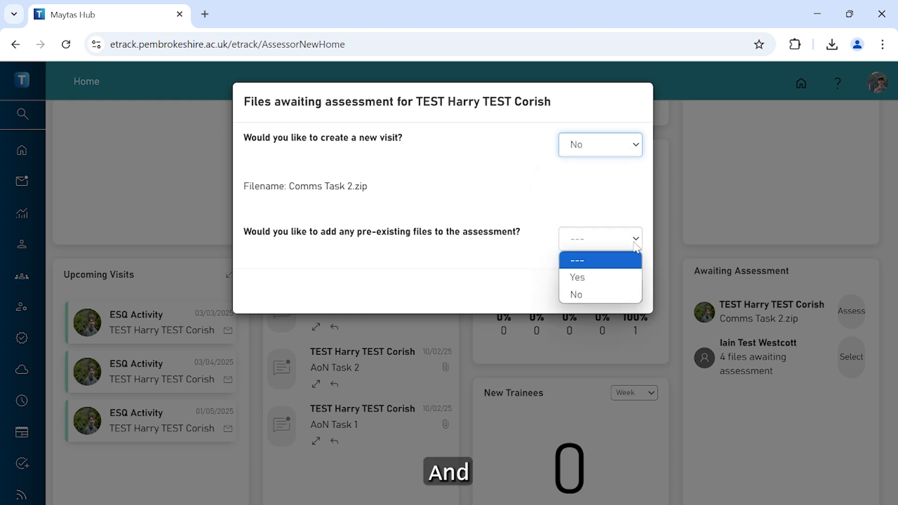
click(595, 295)
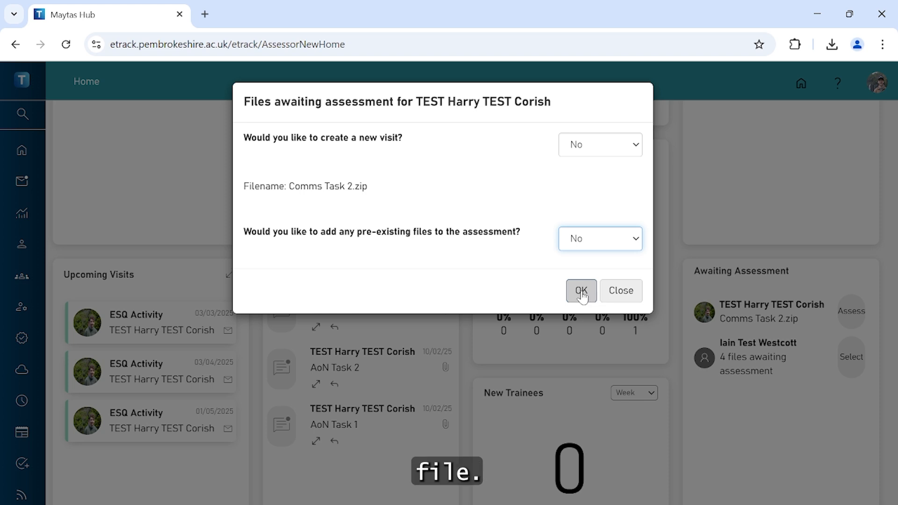
click(581, 292)
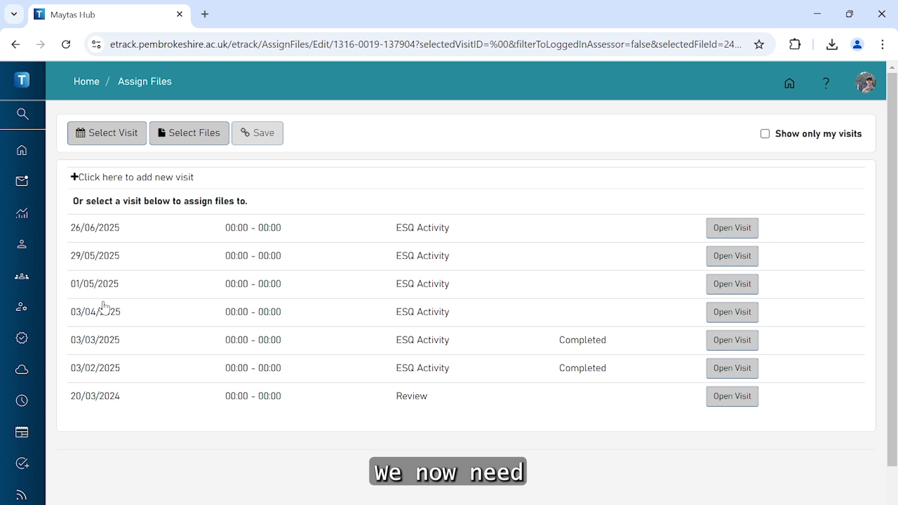
- Select the 03/04/2025 visit for Comms Task 2.zip, download the file, and save the assignment
click(78, 314)
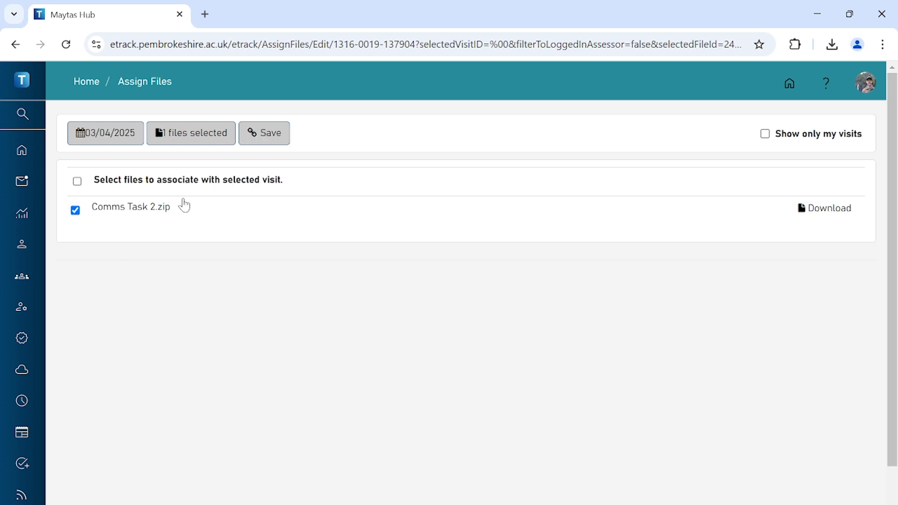
click(828, 211)
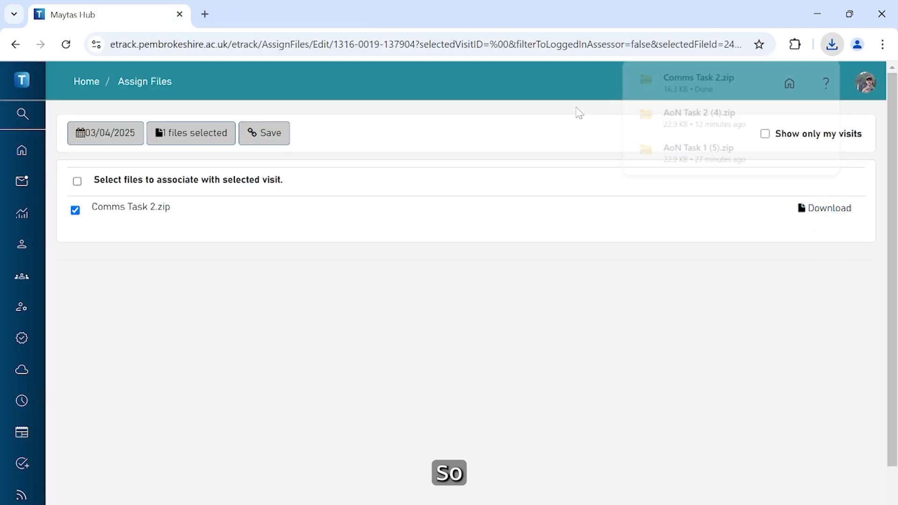
click(271, 136)
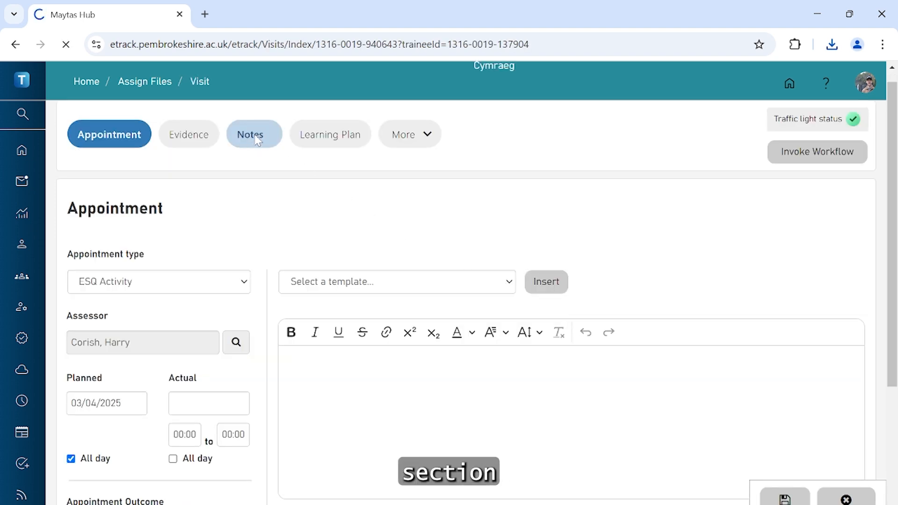
- Save a Review Feedback note on Comms Task 2 advising Comms Workshop 1 support, a booking link through messages, and evidence upload to the new task
click(257, 141)
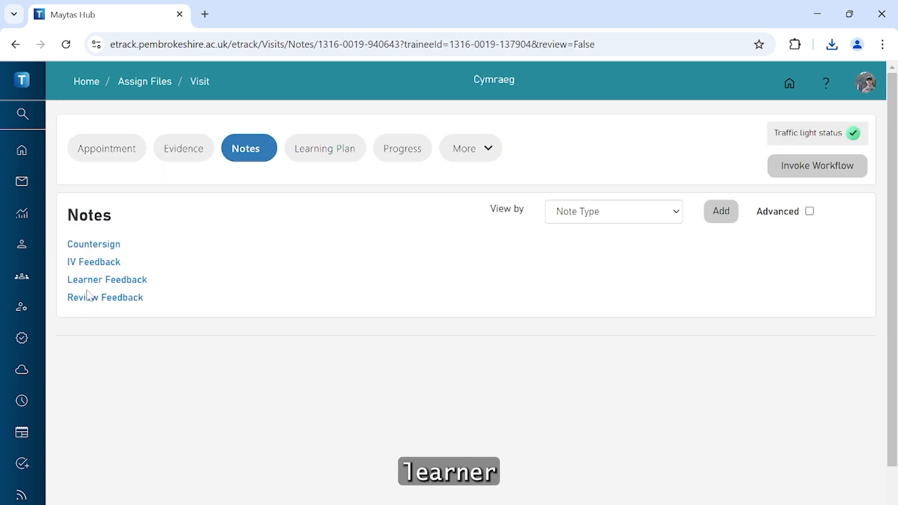
click(88, 299)
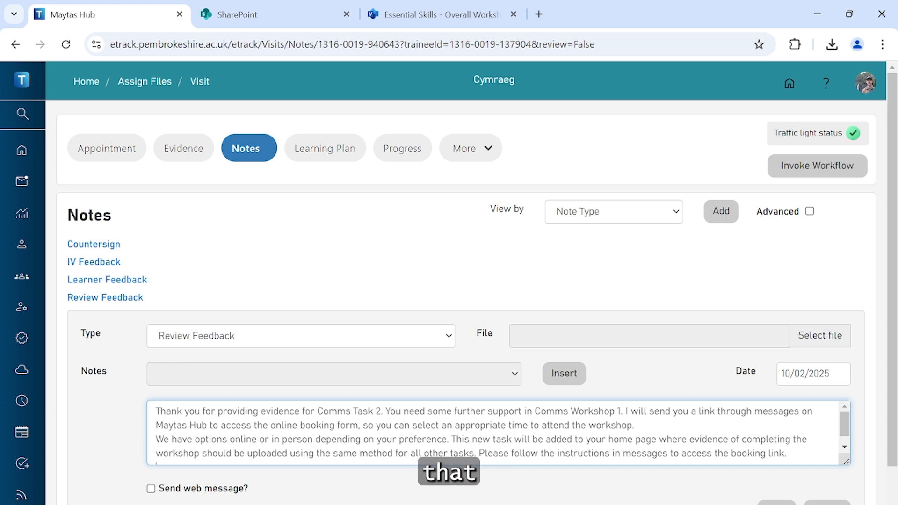
click(431, 15)
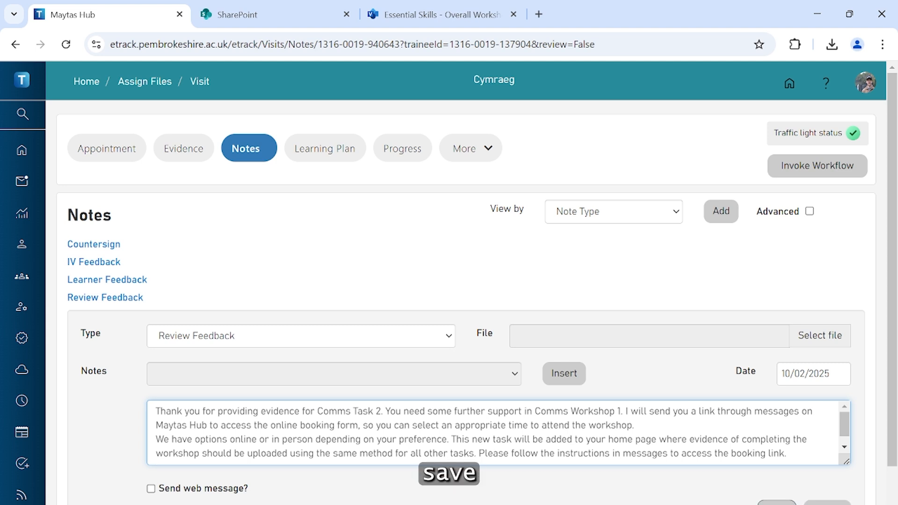
click(777, 503)
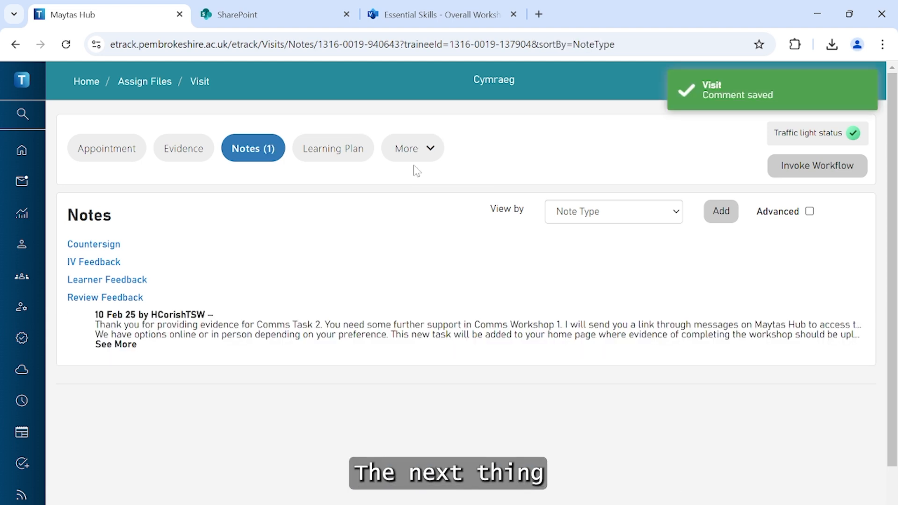
- Mark Comms Task 2 as complete in the visit's task list, using the already attached Comms Task 2.zip
click(432, 148)
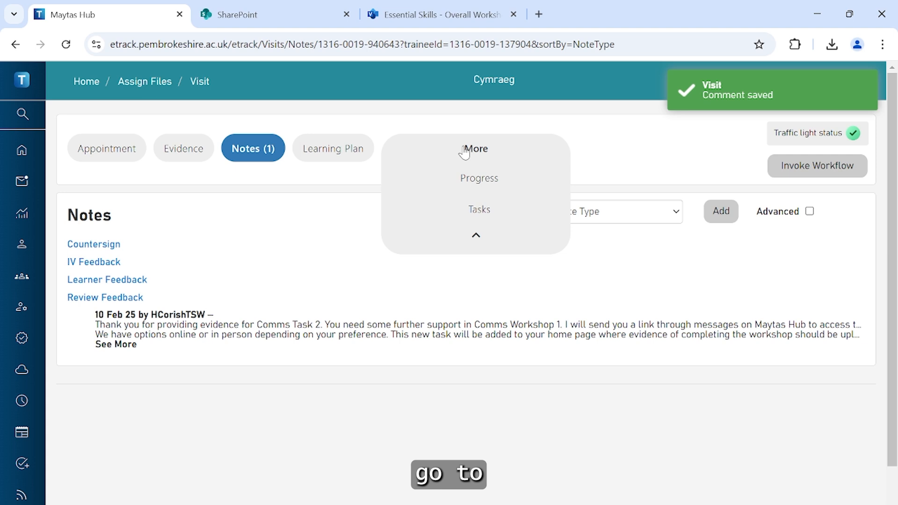
click(495, 213)
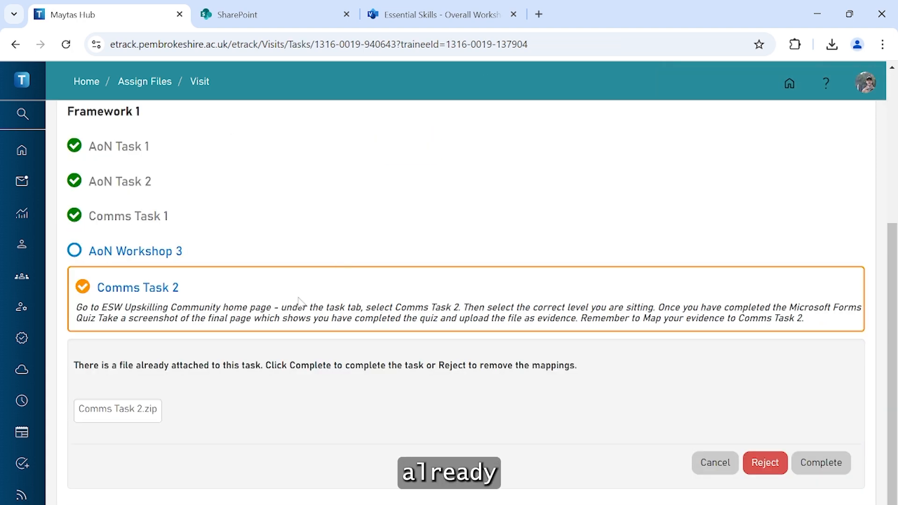
click(816, 468)
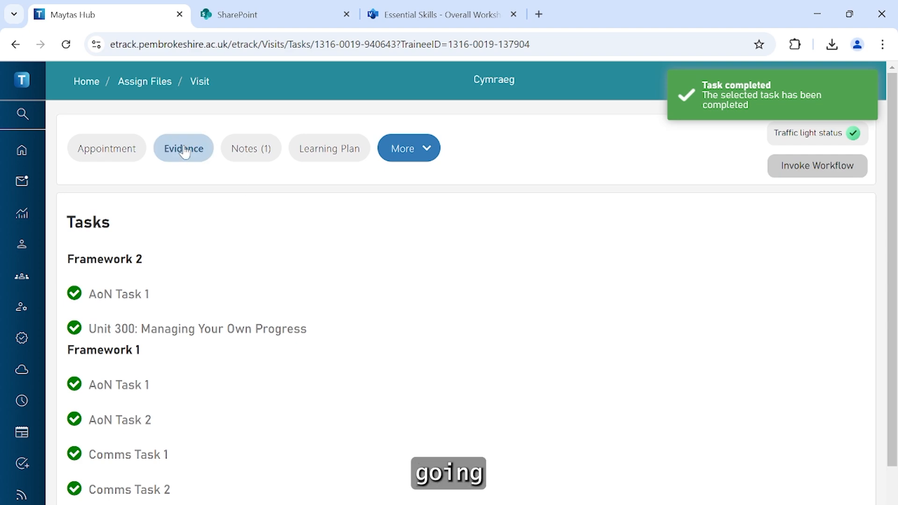
- Check the criteria for Comms Task 2.zip in the visit's evidence, and attach a new evidence file named Assessment on 10 Feb 25 at 1053.zip
click(184, 147)
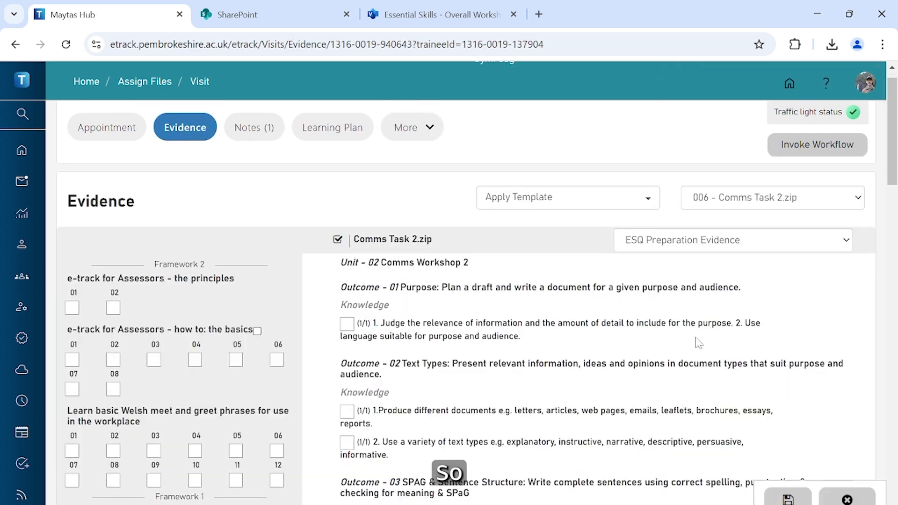
scroll(369, 385, down, 3)
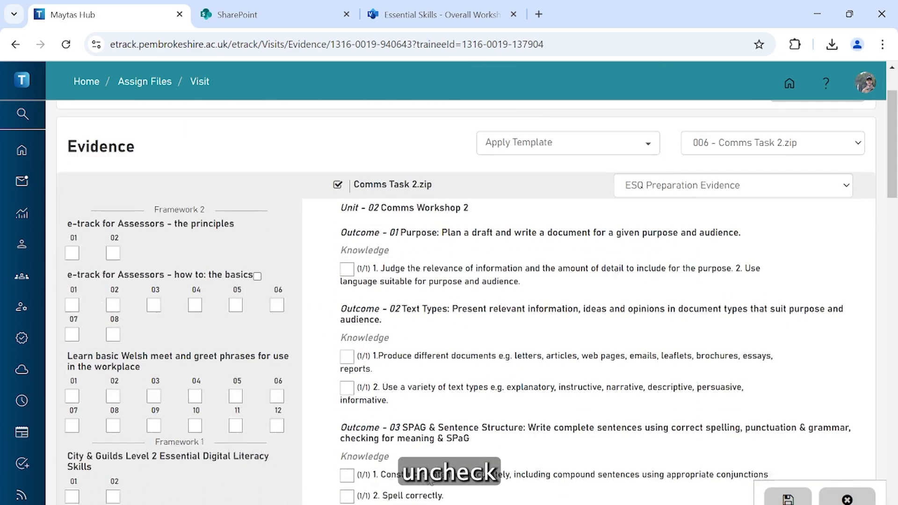
scroll(430, 482, down, 3)
scroll(431, 481, up, 6)
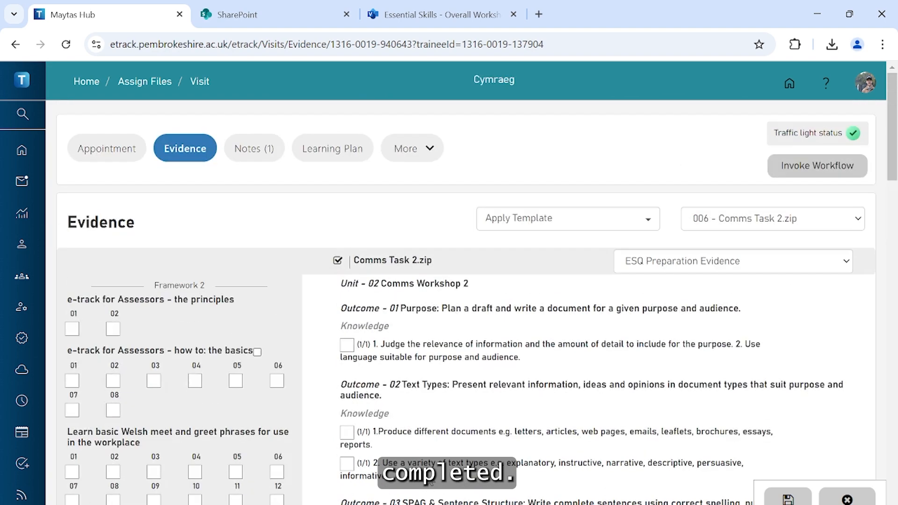
scroll(430, 481, down, 3)
scroll(608, 333, up, 3)
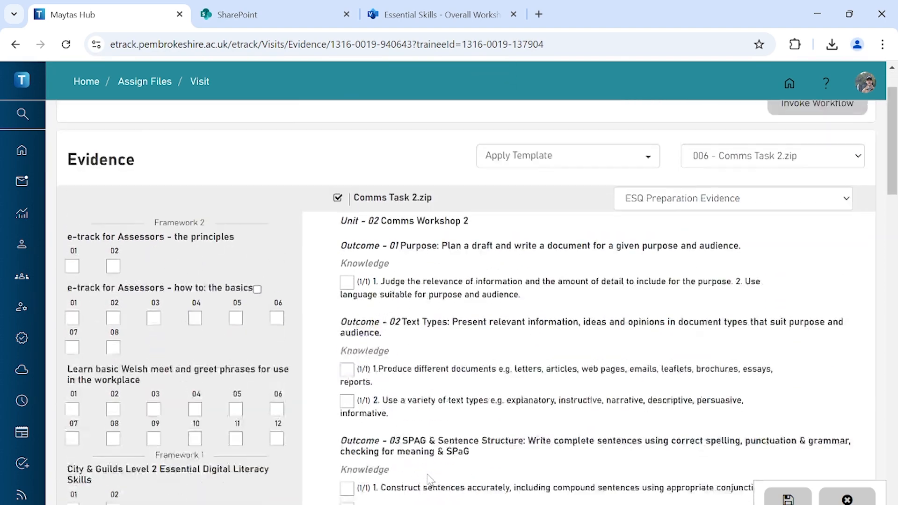
click(859, 218)
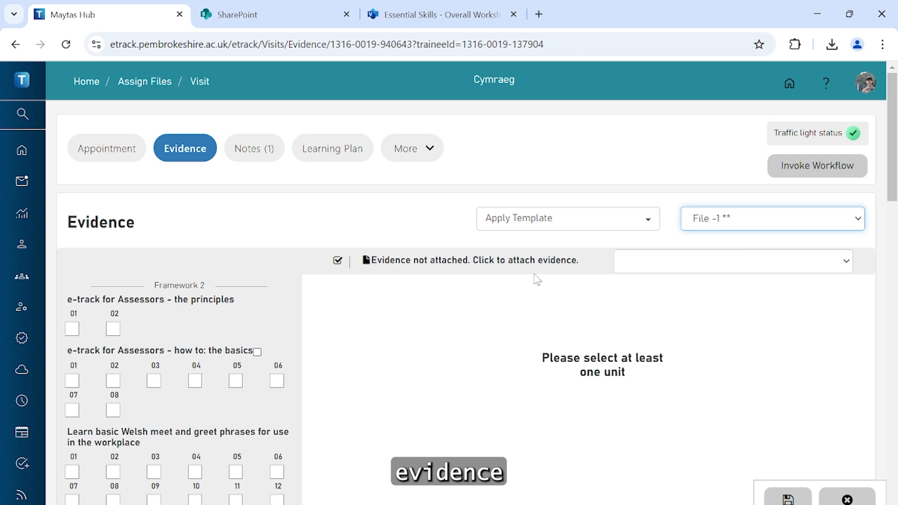
click(501, 265)
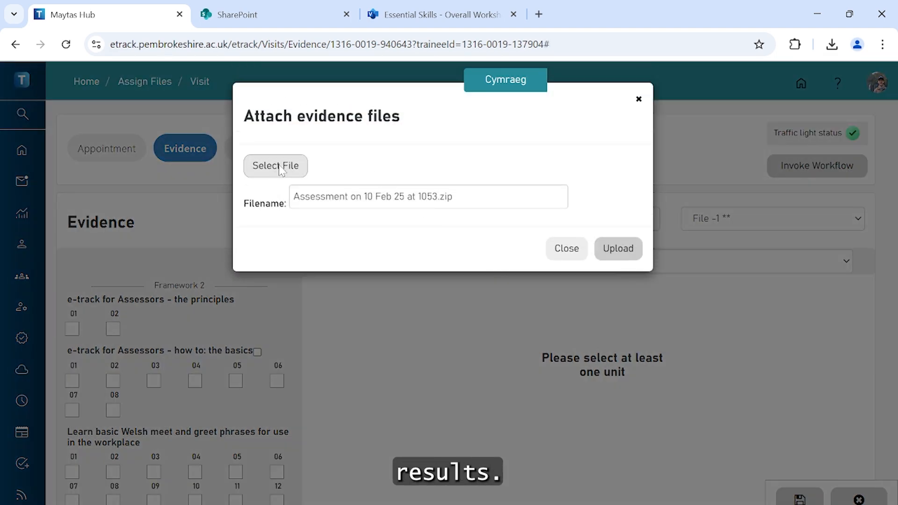
click(608, 253)
- Review the Comms Workshop criteria mapped to the new assessment file and save the evidence
scroll(705, 394, down, 1)
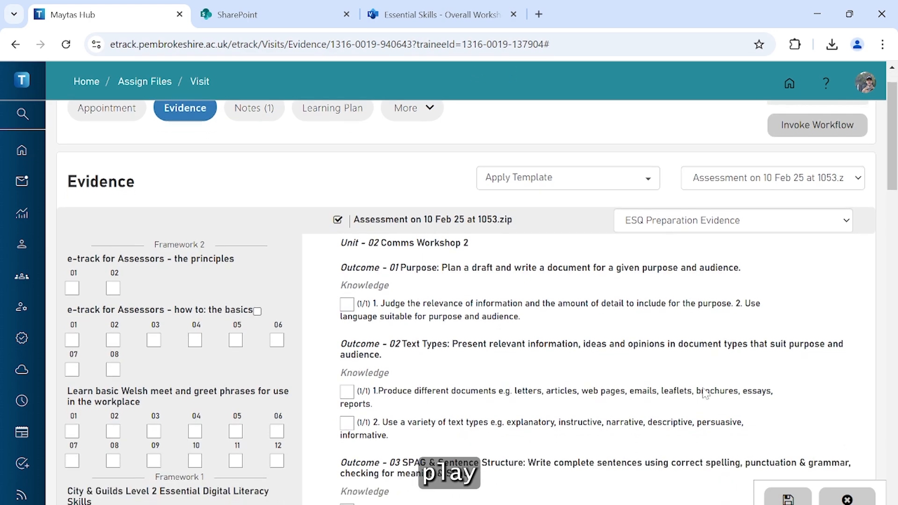
scroll(705, 394, down, 8)
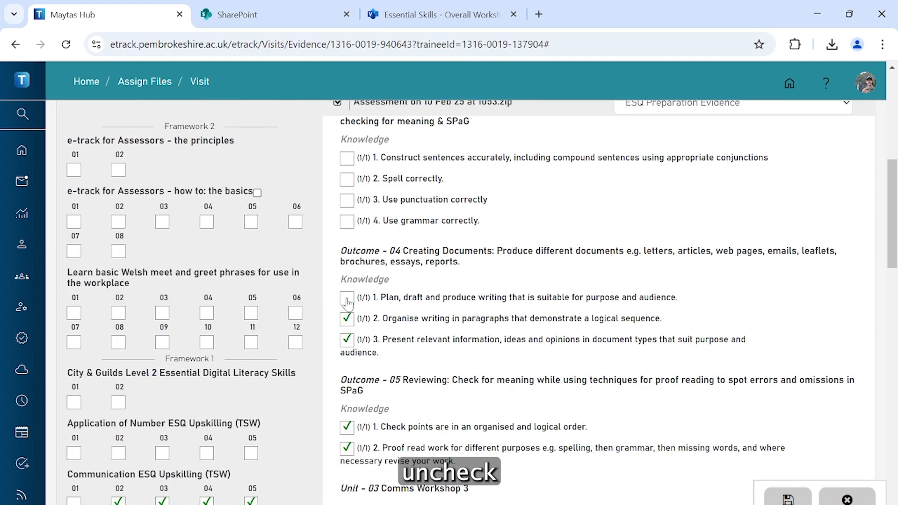
scroll(565, 250, up, 7)
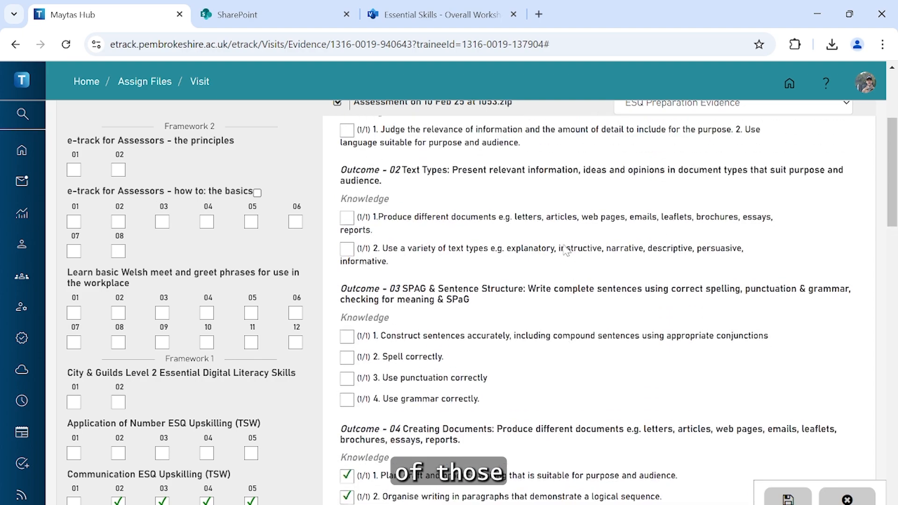
scroll(566, 250, down, 3)
scroll(566, 250, down, 6)
scroll(566, 250, up, 9)
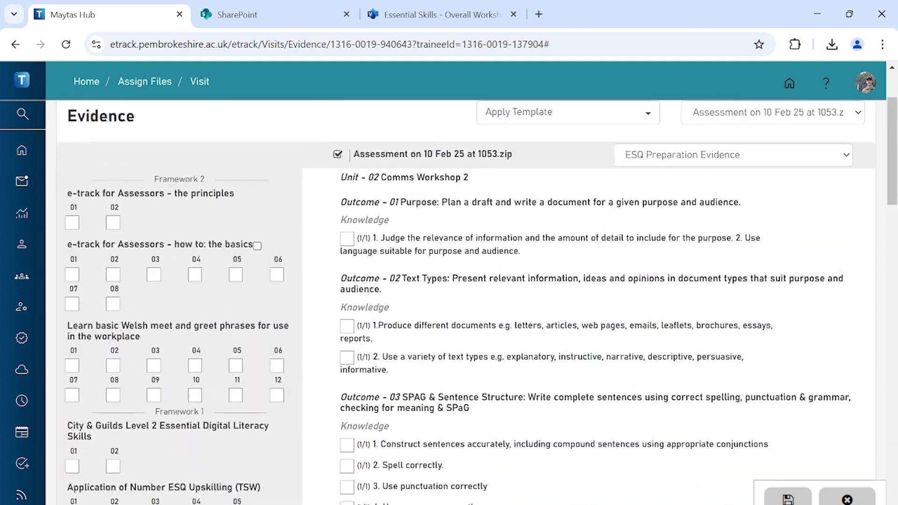
click(788, 498)
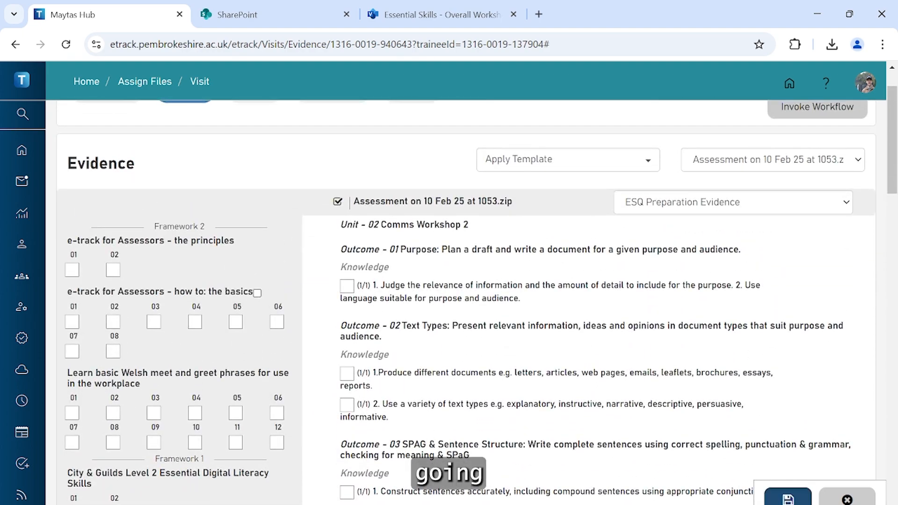
- Record in the appointment notes that Learner A completed Comms Task 2 and was asked to book Comms Workshop 1 for further upskilling, and save the visit
scroll(111, 155, up, 2)
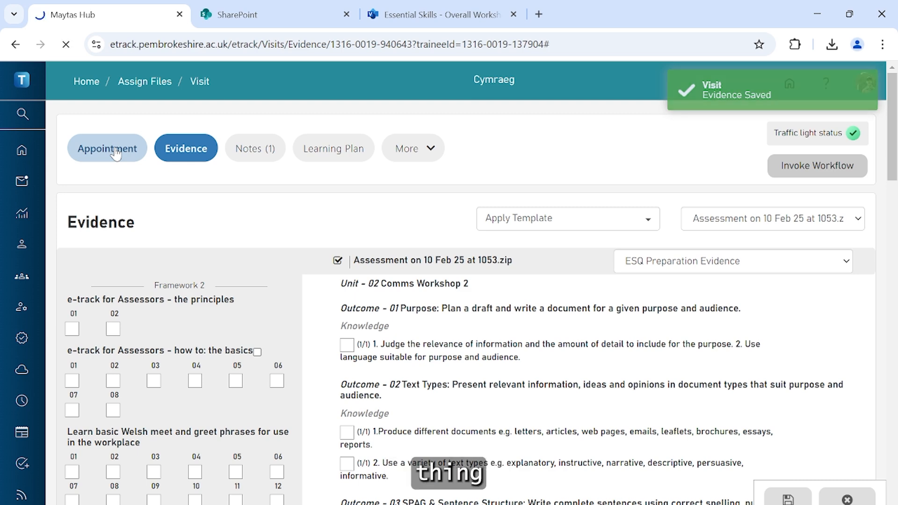
click(112, 150)
scroll(420, 257, down, 1)
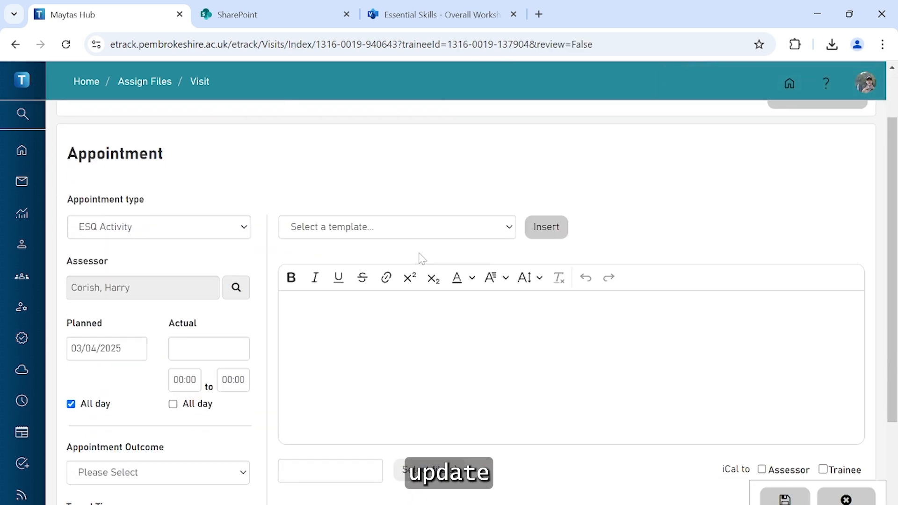
click(402, 319)
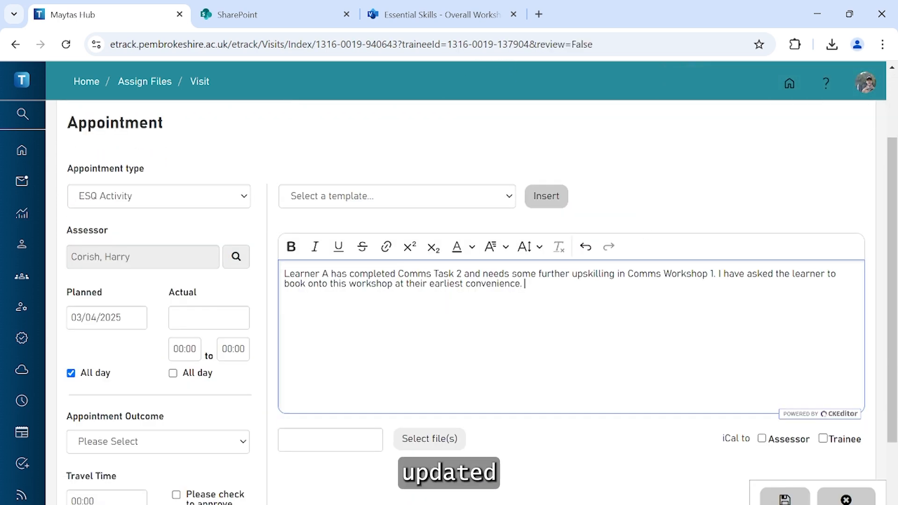
click(771, 501)
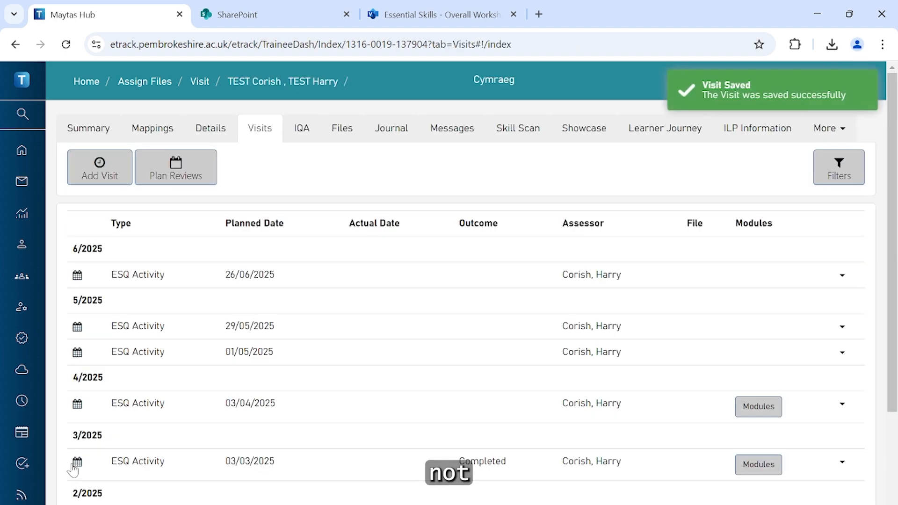
- Open task management from the learner's summary and add the TSW Comms Workshop 1 task
scroll(263, 468, down, 1)
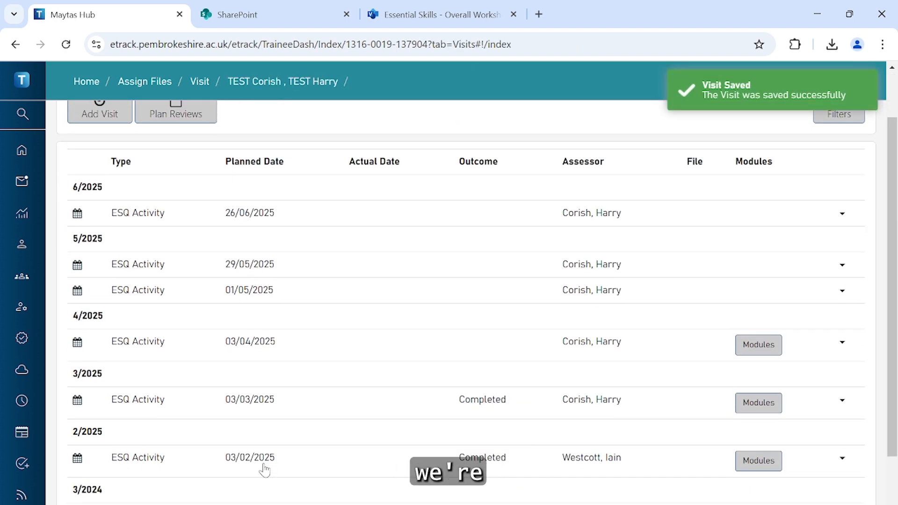
click(85, 125)
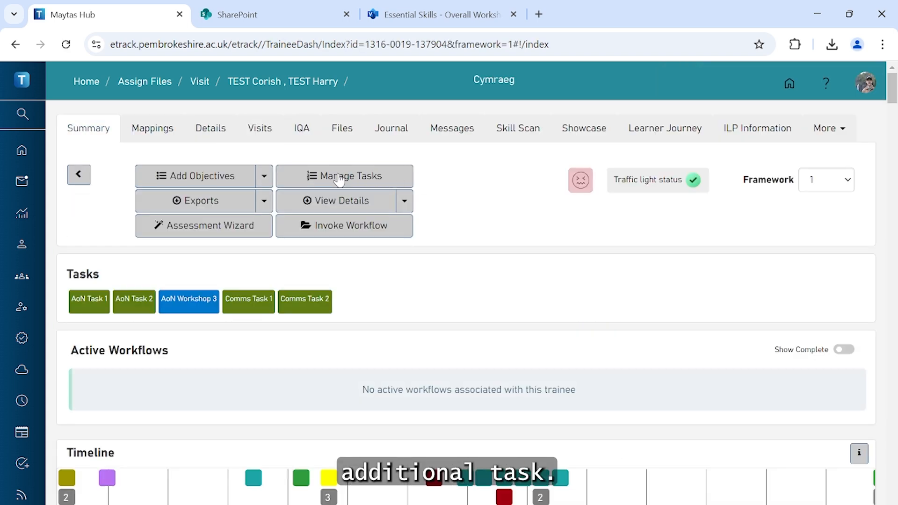
click(339, 180)
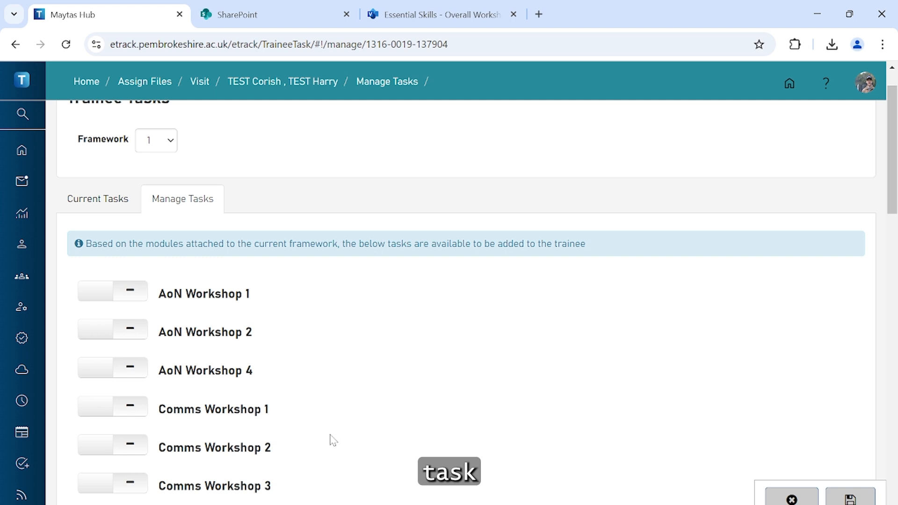
scroll(333, 440, down, 1)
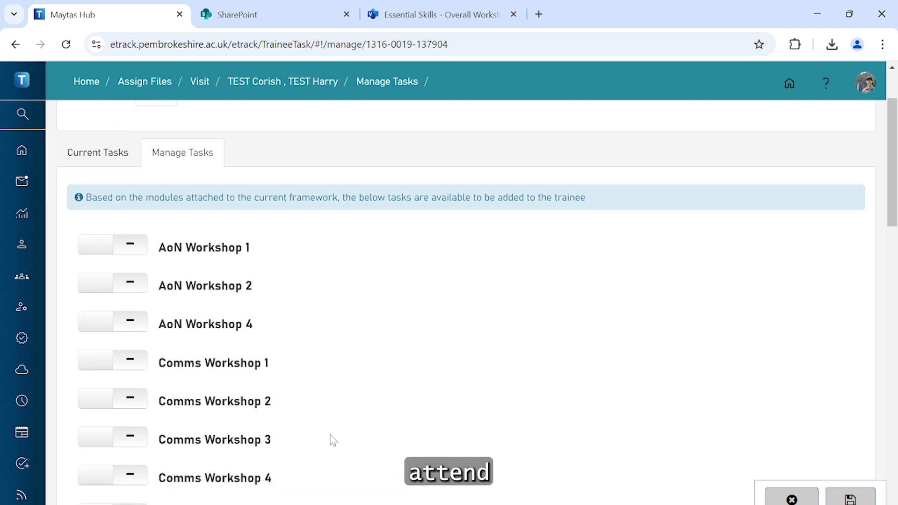
scroll(333, 439, down, 2)
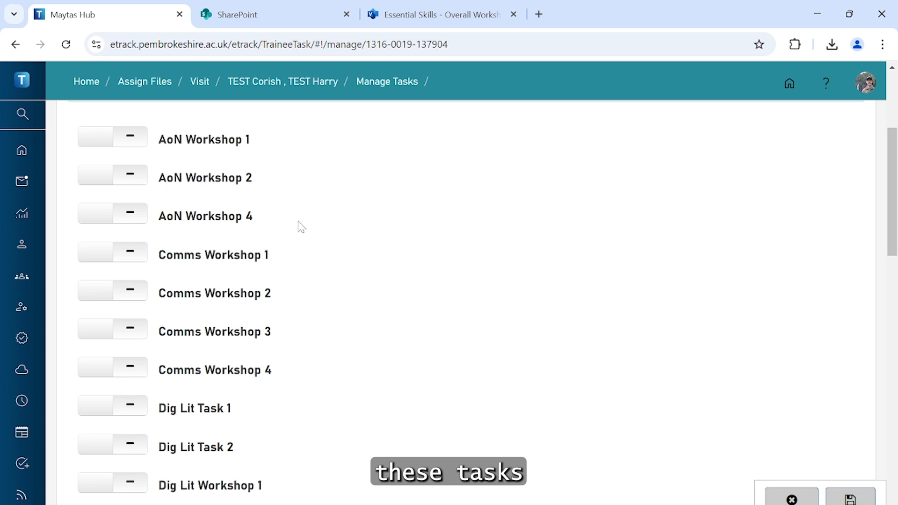
scroll(347, 317, down, 6)
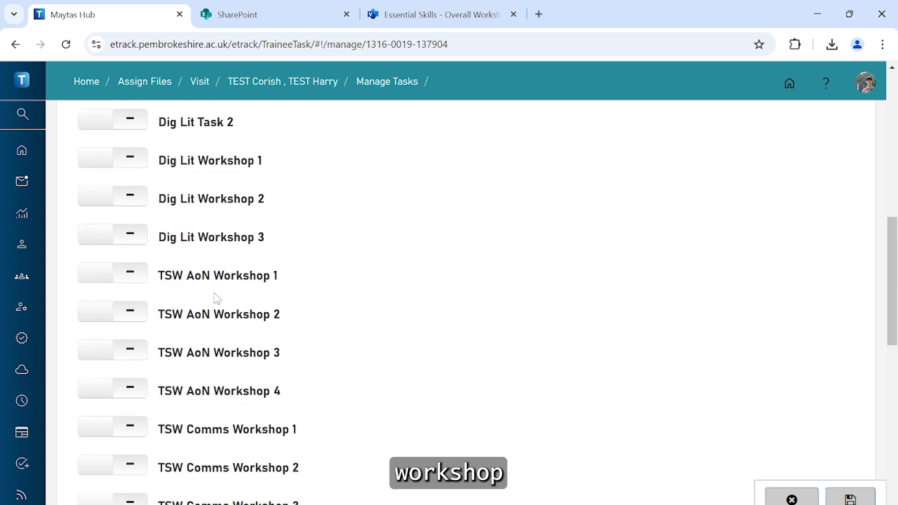
scroll(331, 318, down, 1)
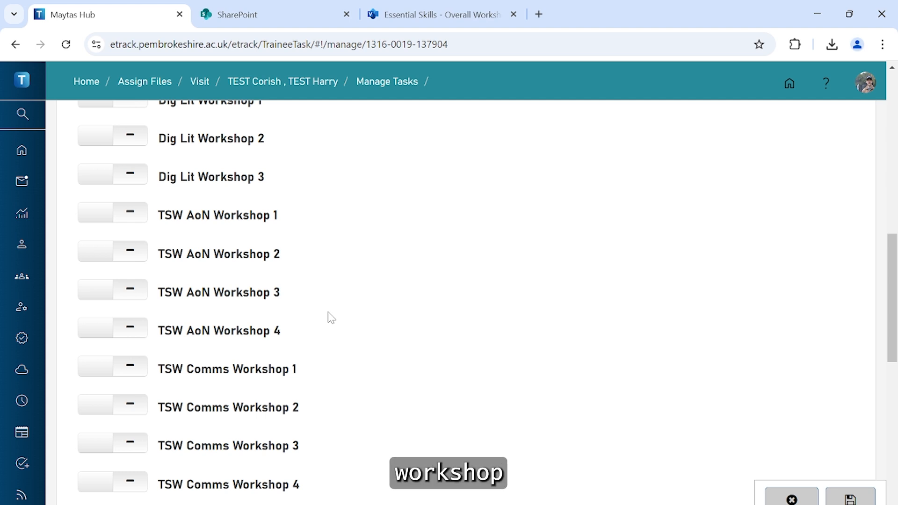
scroll(329, 317, down, 1)
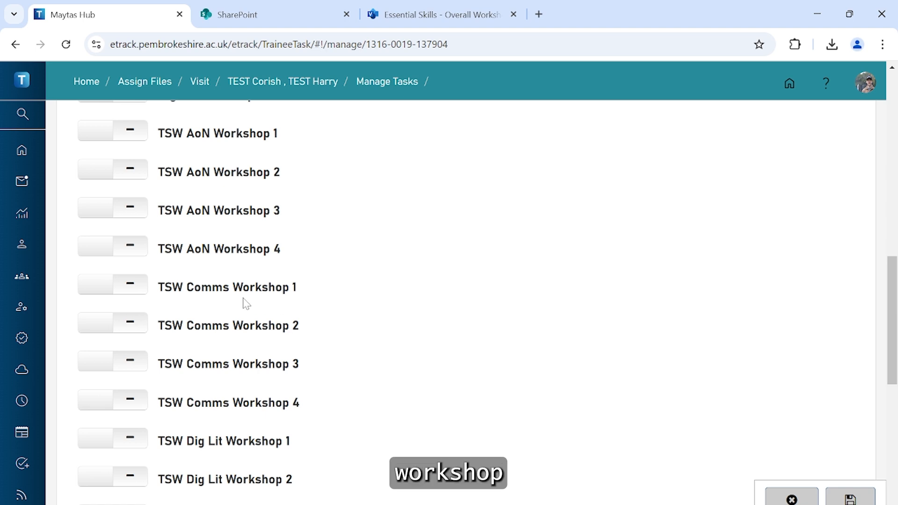
click(91, 291)
- Set TSW Comms Workshop 1's start date to 10/03/2025 and target date to 28/03/2025, save, and check the task on the learner's summary
click(131, 327)
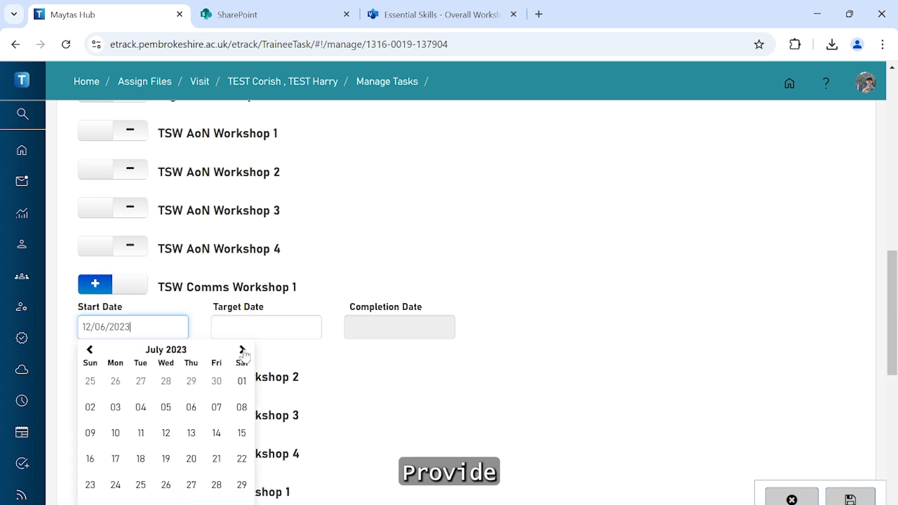
click(242, 350)
click(242, 350)
click(241, 349)
click(242, 350)
click(242, 350)
click(242, 350)
click(241, 349)
click(241, 349)
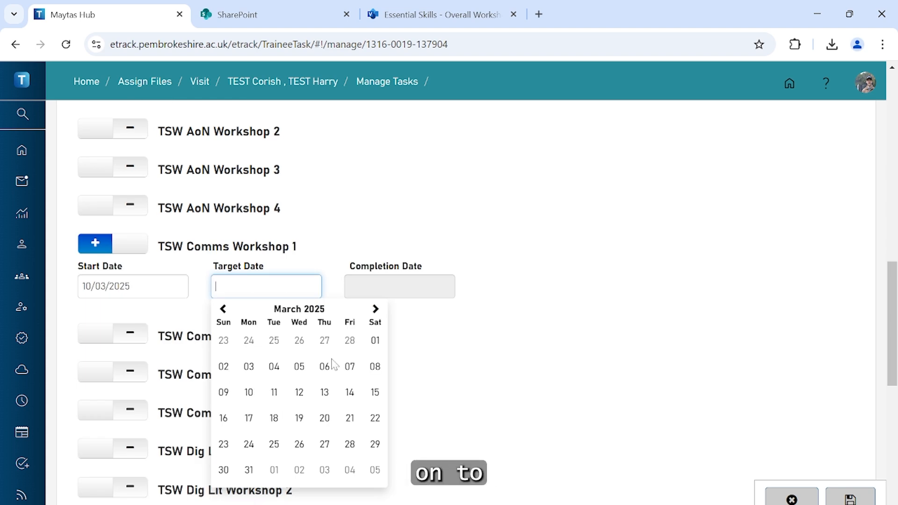
click(350, 445)
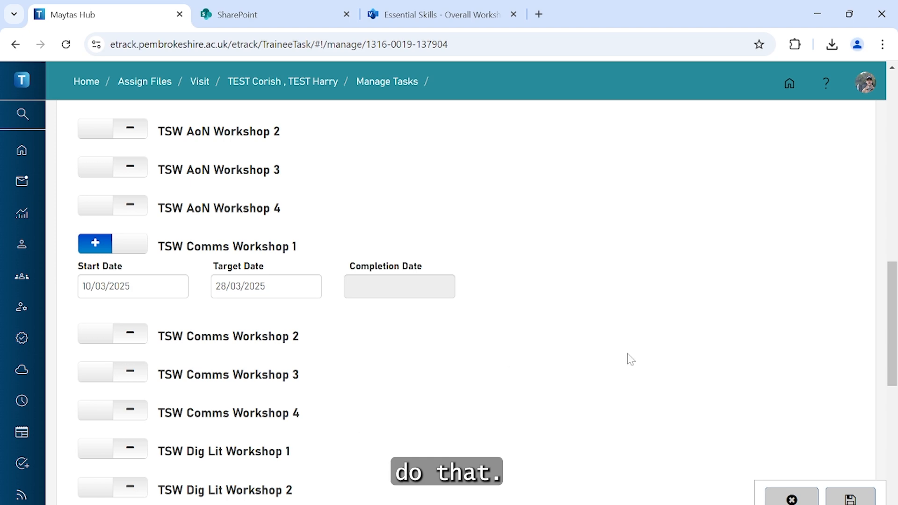
click(850, 497)
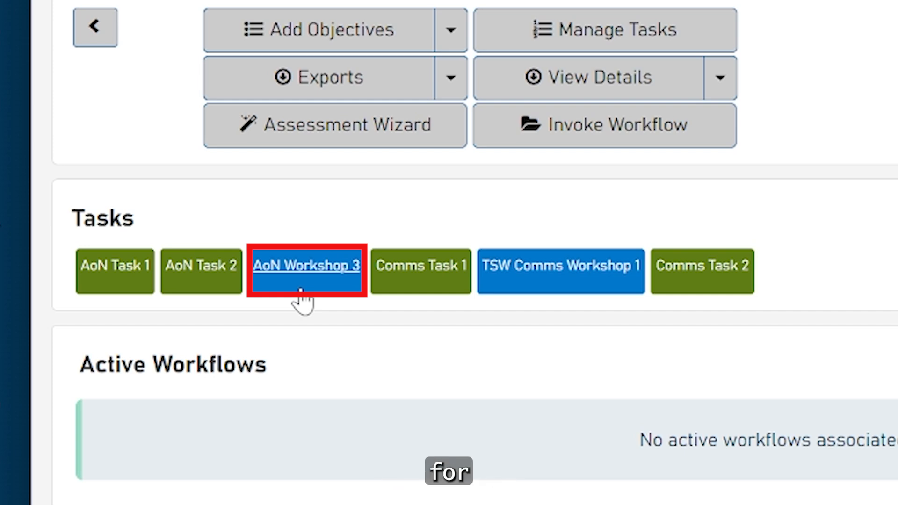
click(558, 290)
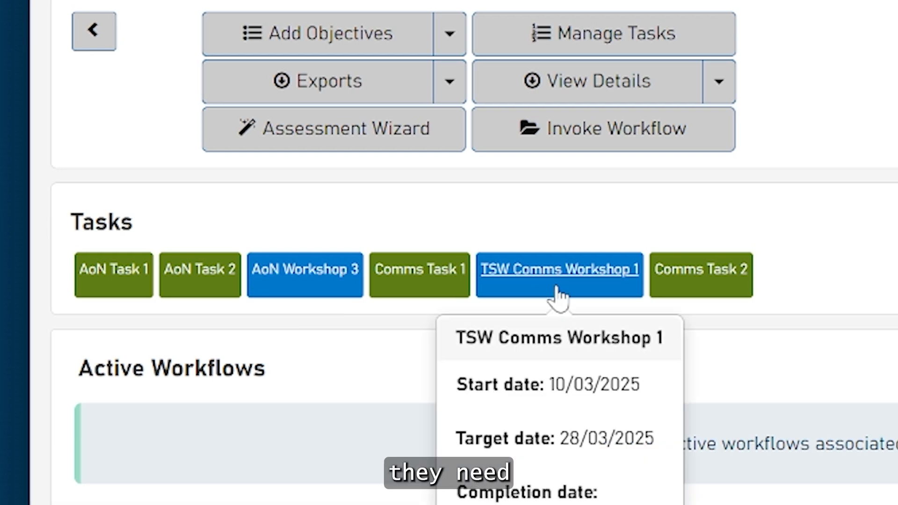